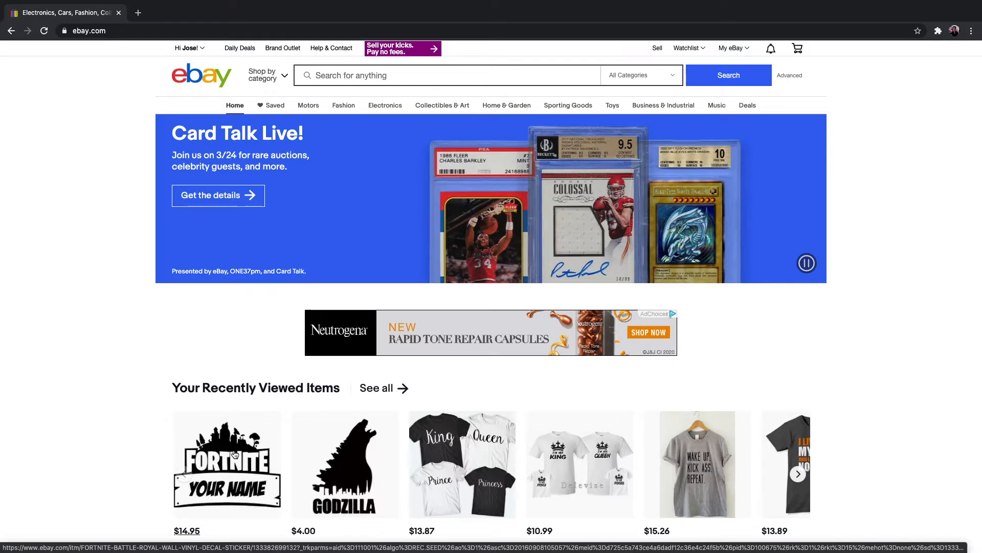
# Step: Open the Fortnite vinyl decal from the recently viewed items in a new tab and switch to it
pyautogui.rightClick(228, 453)
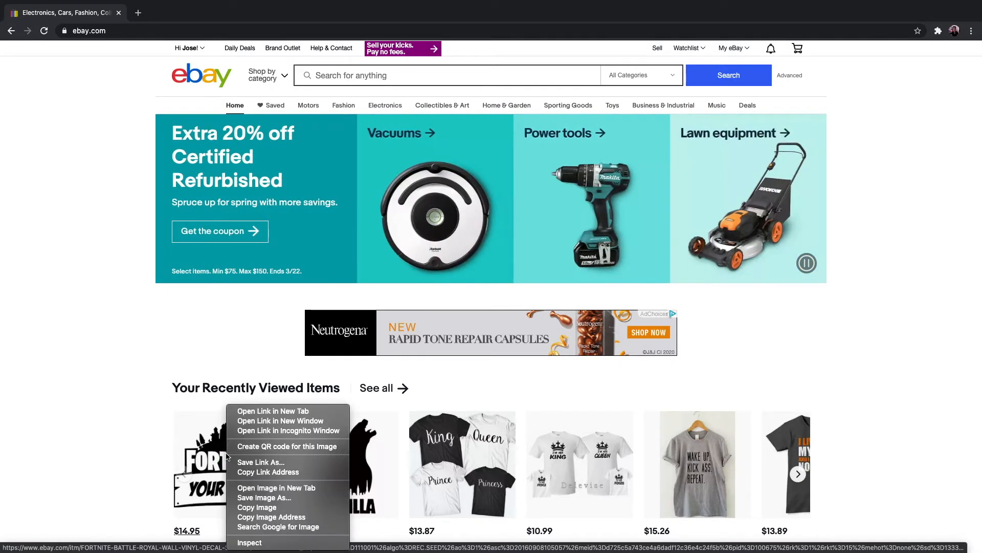
pyautogui.click(277, 411)
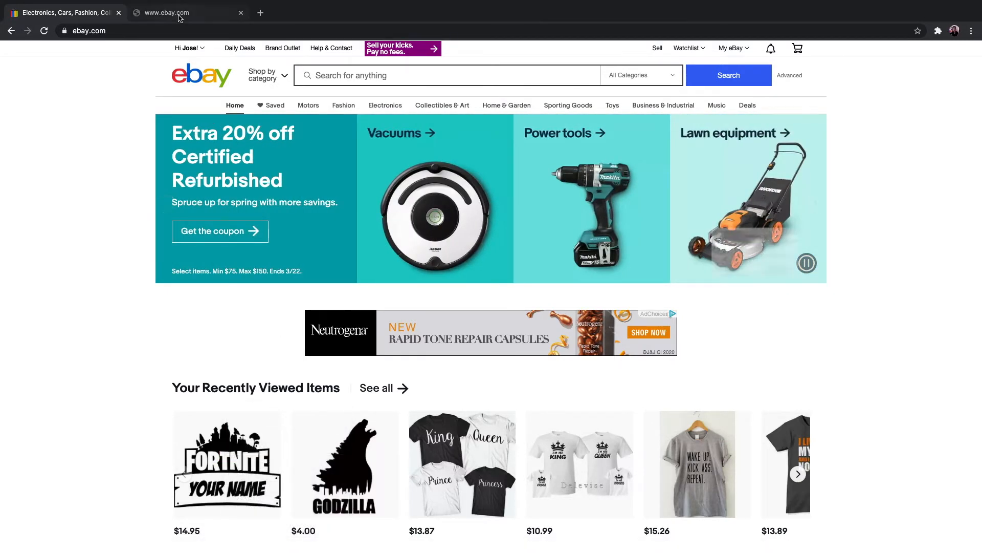
pyautogui.click(180, 14)
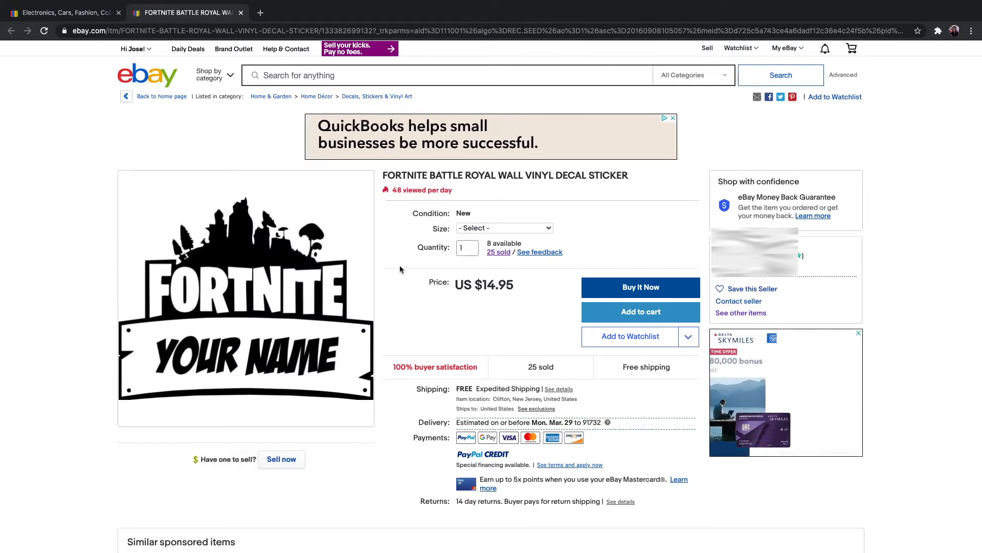
# Step: Examine the decal listing's picture and the size options it offers
pyautogui.moveTo(216, 299)
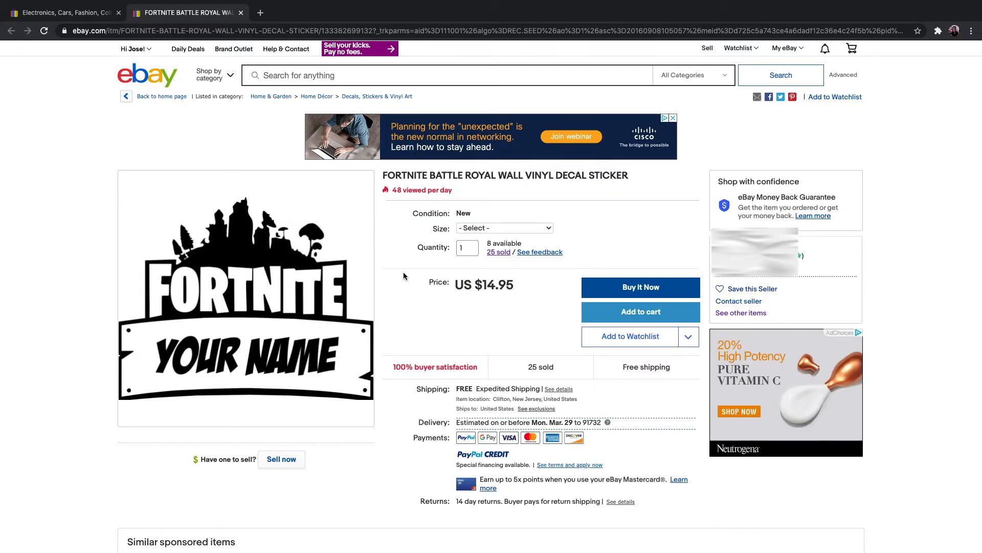
pyautogui.click(548, 228)
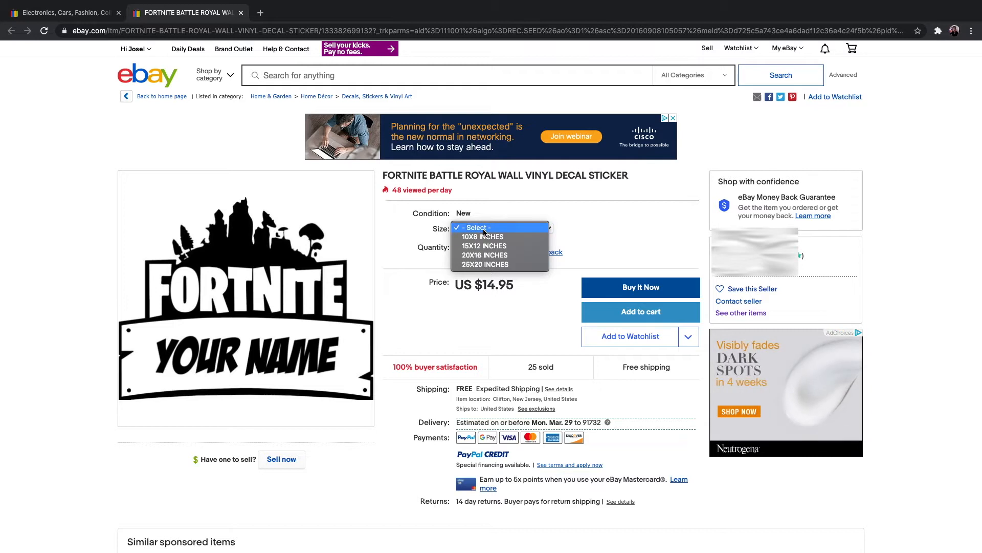
pyautogui.click(569, 226)
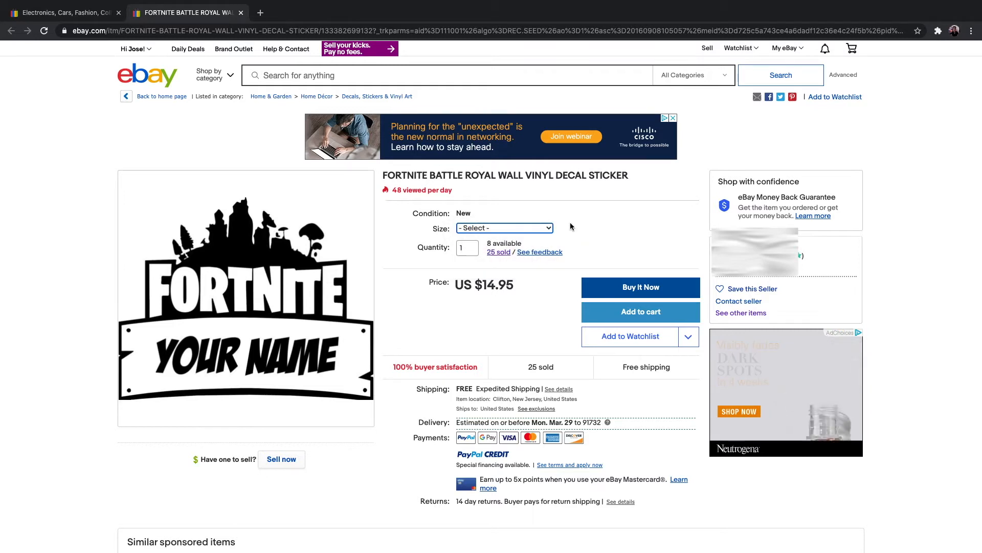
pyautogui.click(583, 226)
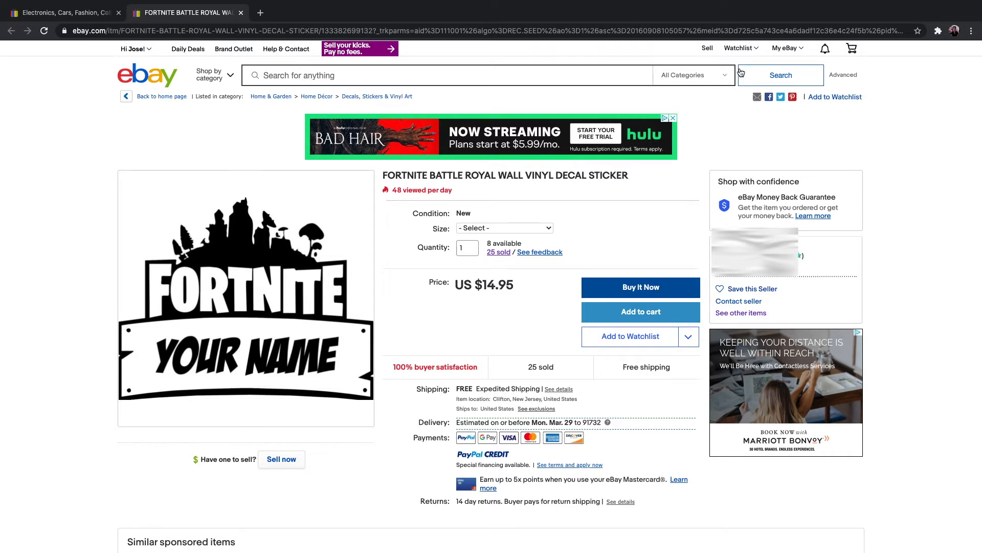
# Step: Open the Sell page in a new tab and start creating a single listing
pyautogui.rightClick(709, 48)
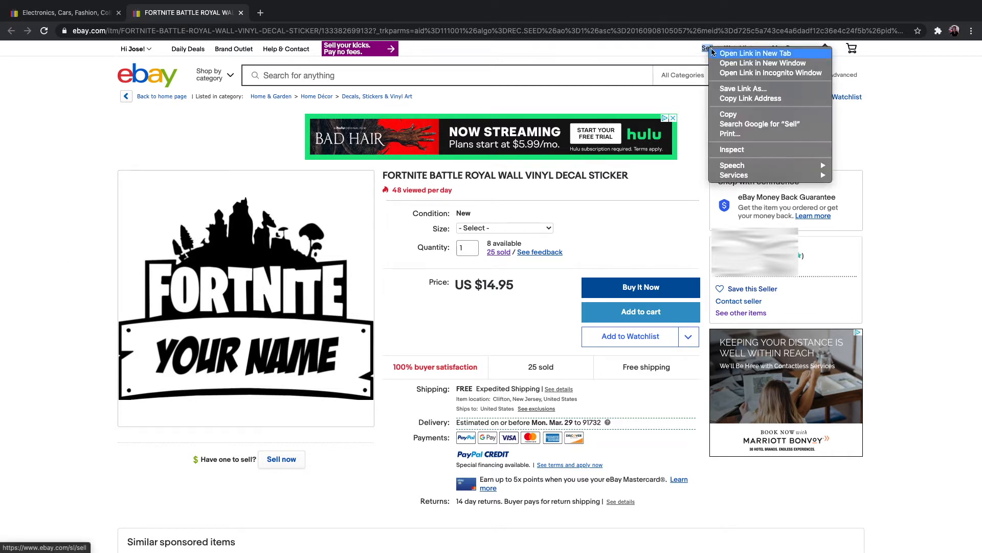
pyautogui.click(737, 53)
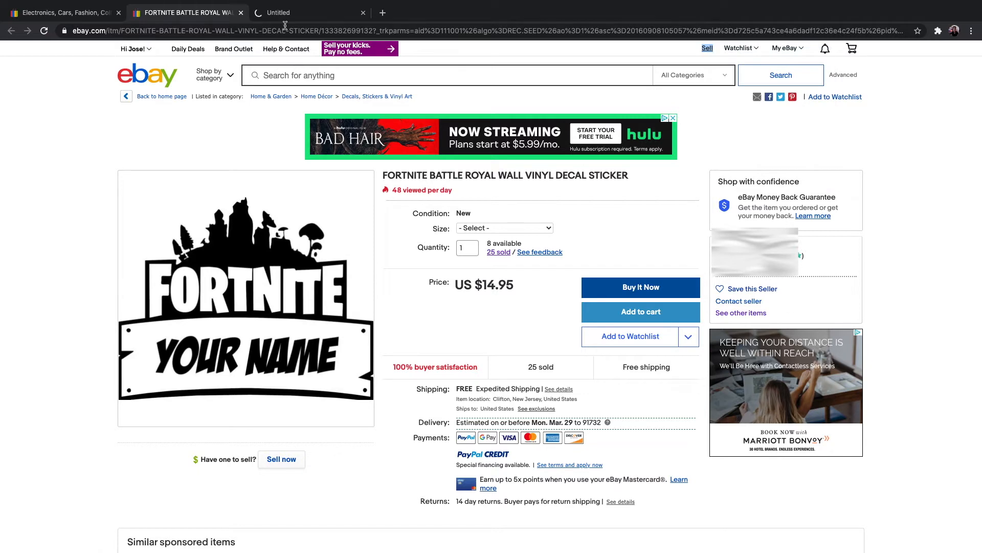
pyautogui.click(286, 19)
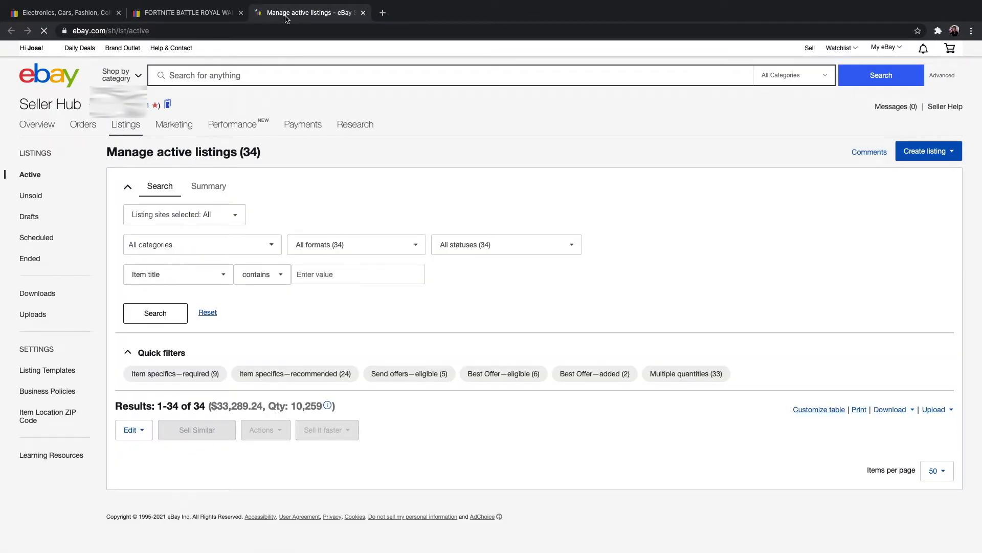
pyautogui.click(945, 156)
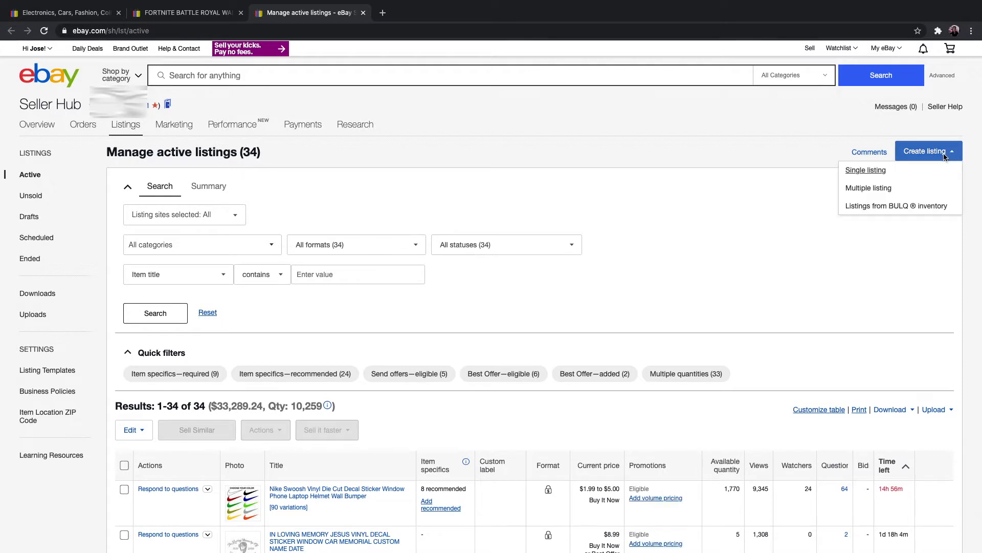
pyautogui.click(866, 171)
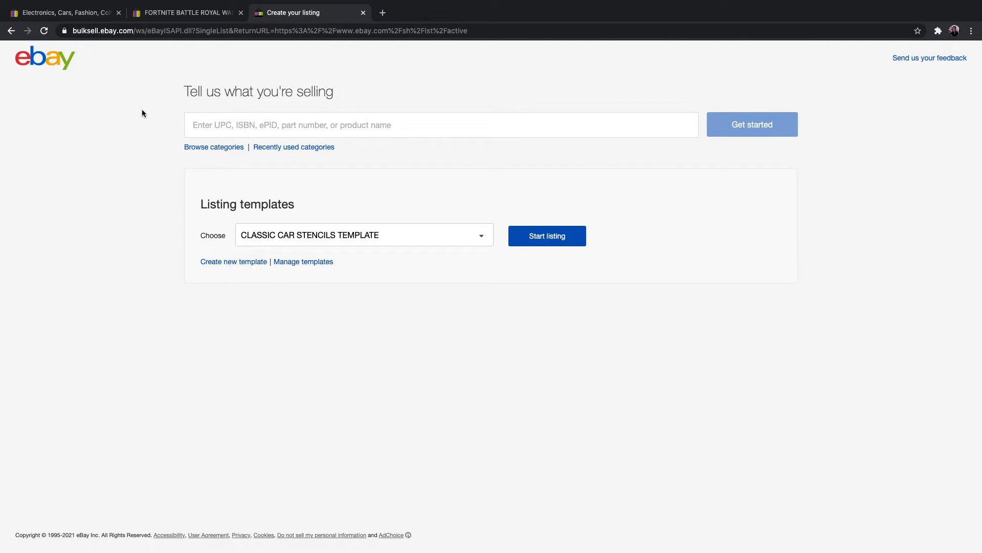
# Step: Copy the title FORTNITE BATTLE ROYAL WALL VINYL DECAL STICKER from the reference listing into the new listing's product name field
pyautogui.click(175, 12)
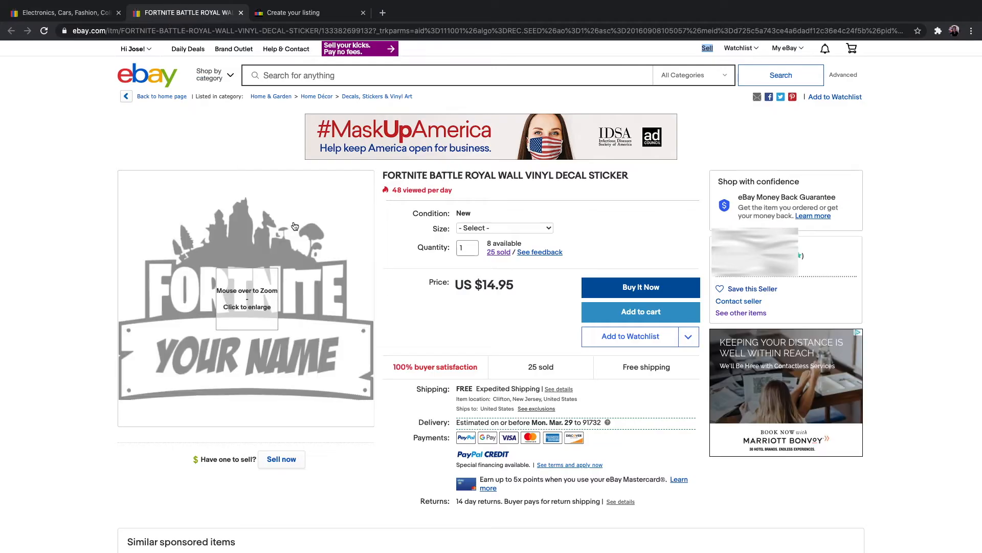
pyautogui.moveTo(383, 175); pyautogui.dragTo(636, 175)
pyautogui.rightClick(605, 174)
pyautogui.click(643, 198)
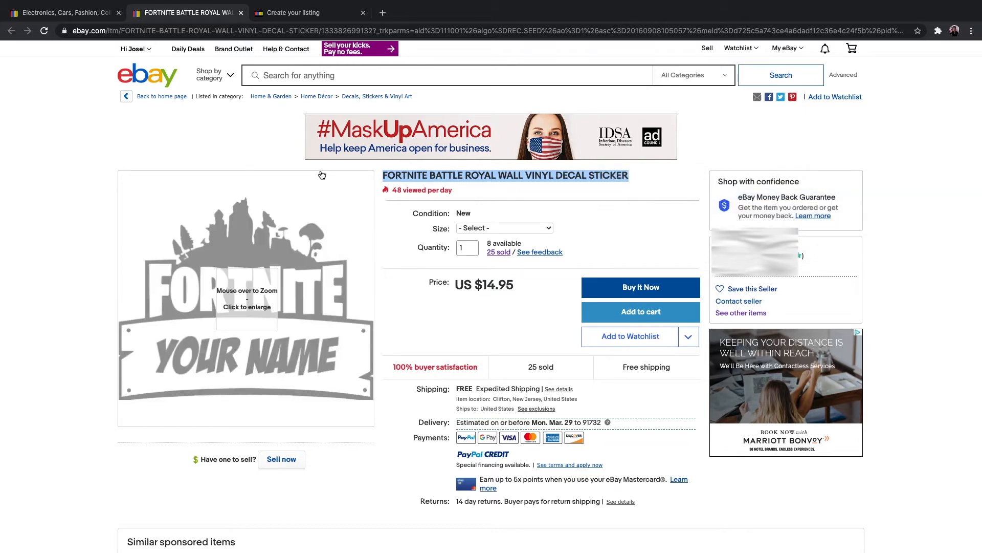
pyautogui.click(294, 16)
pyautogui.click(287, 125)
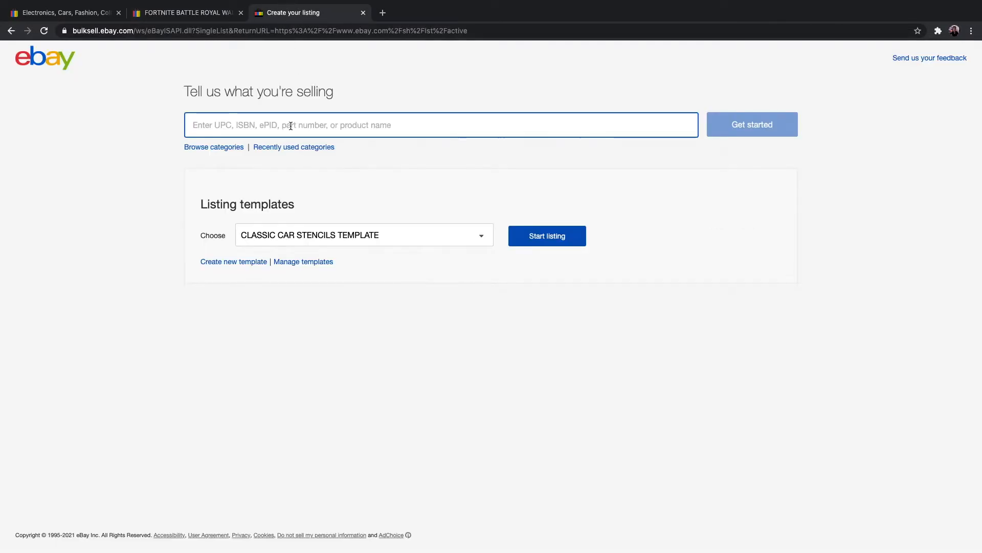
pyautogui.hotkey('ctrl', 'v')
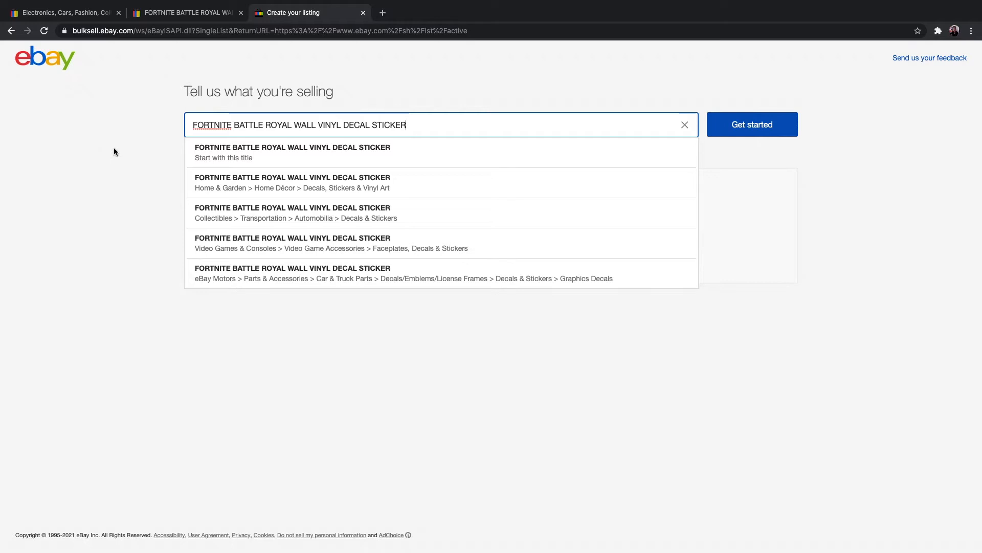
# Step: Check the reference listing's category and choose the matching suggestion Home & Garden > Home Décor > Decals, Stickers & Vinyl Art
pyautogui.click(193, 15)
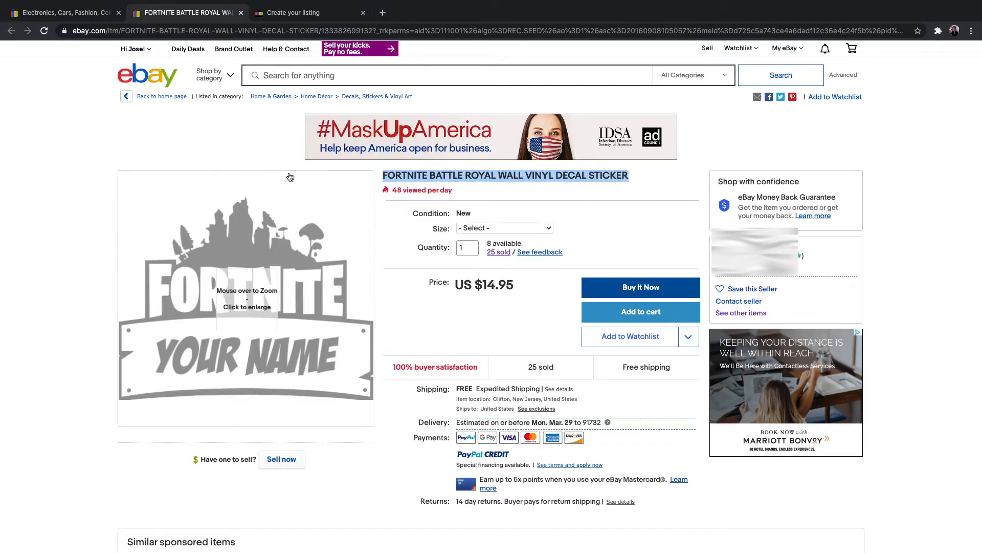
pyautogui.click(83, 132)
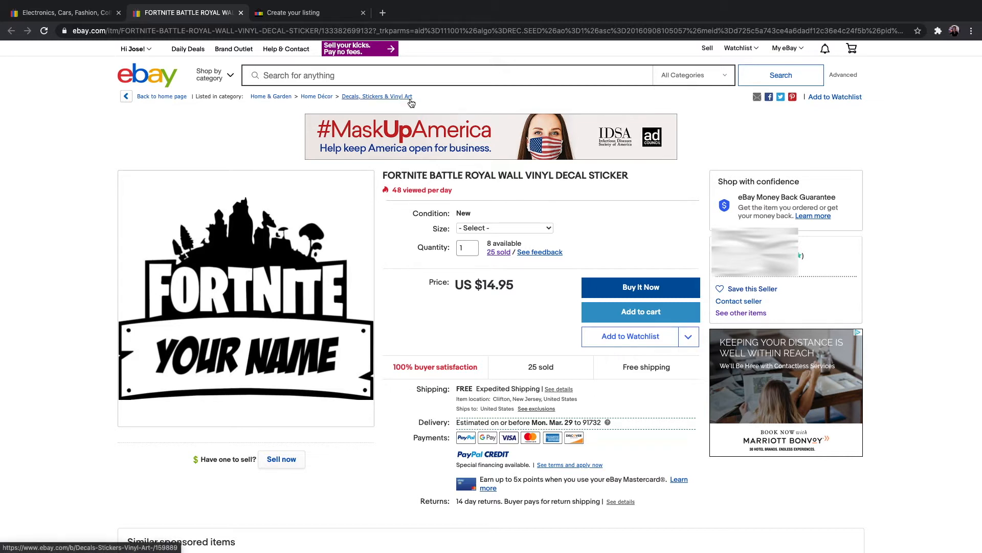
pyautogui.hotkey('ctrl', 'Tab')
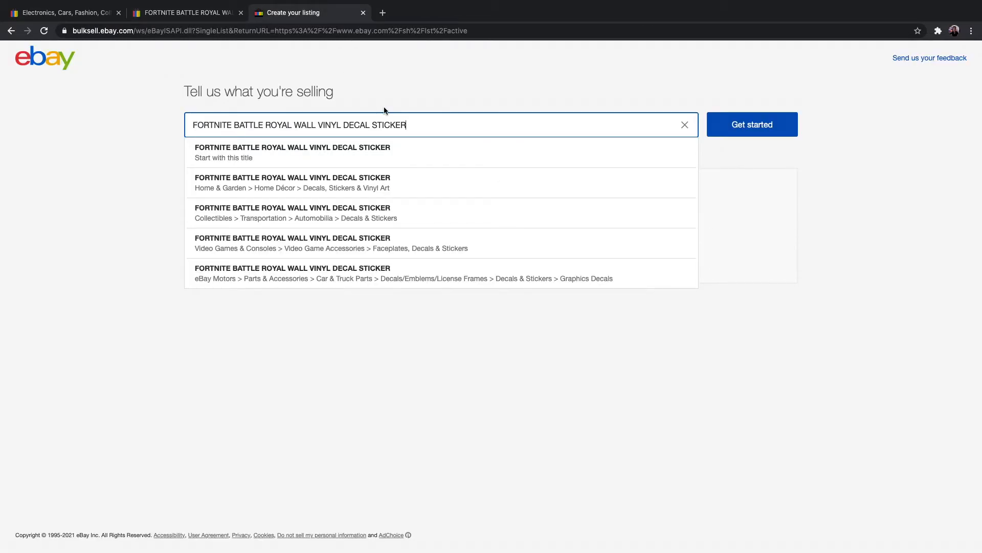
pyautogui.click(331, 184)
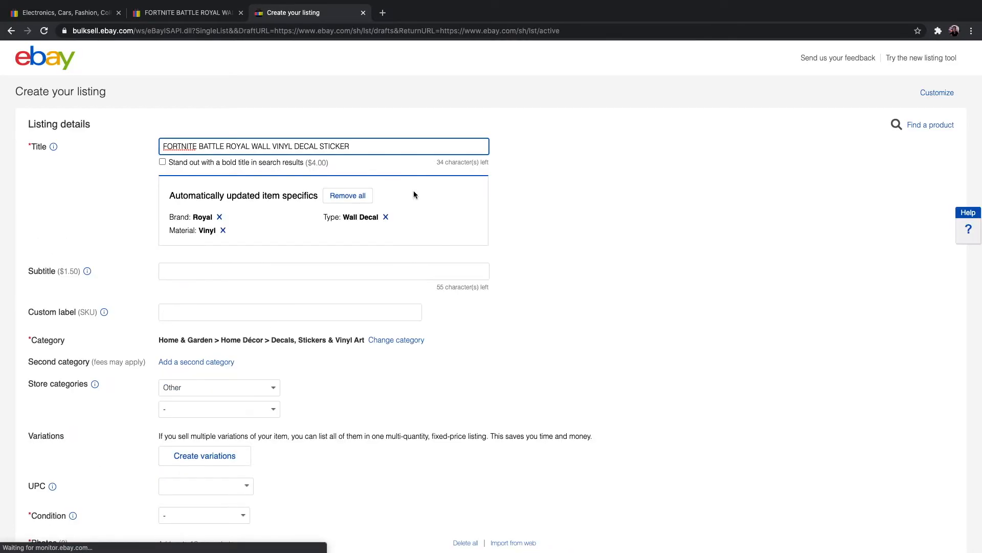
# Step: Set the listing's first store category to Car Stickers / Decals
pyautogui.click(356, 146)
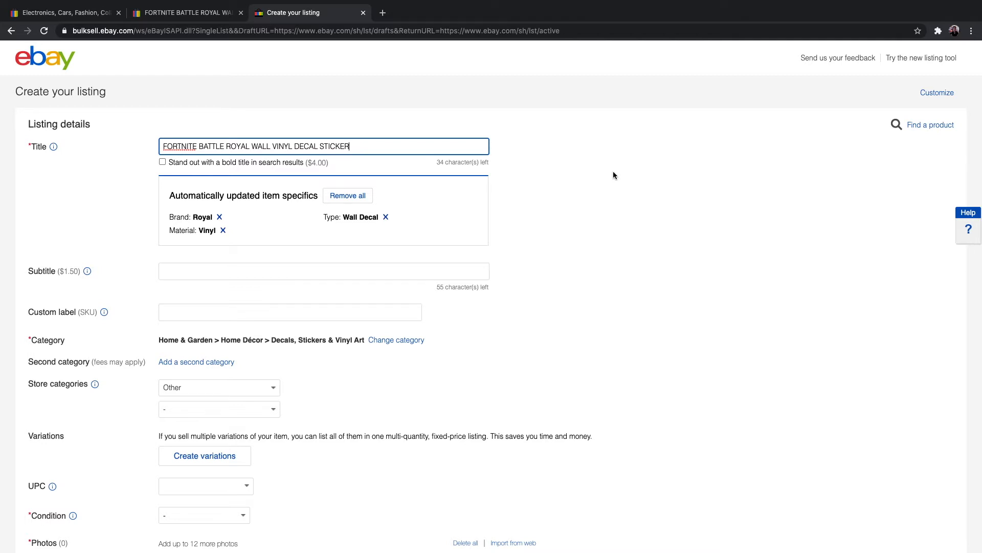
pyautogui.scroll(-2, 608, 189)
pyautogui.scroll(-3, 608, 185)
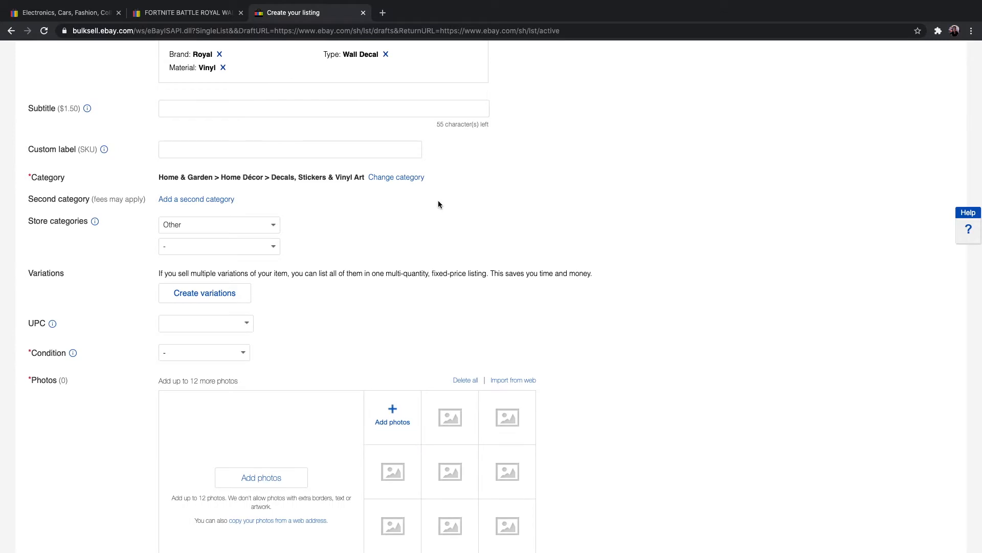
pyautogui.scroll(-1, 439, 205)
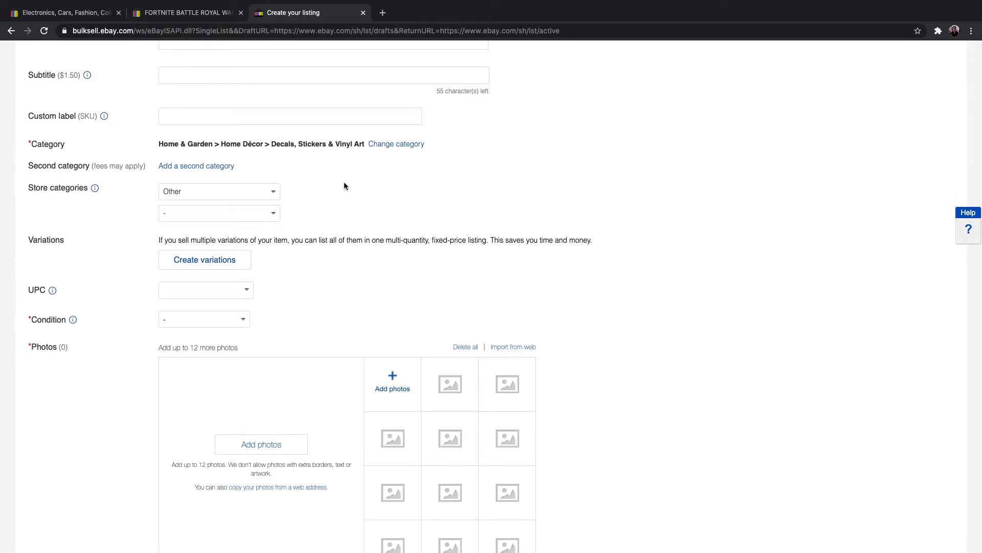
pyautogui.click(271, 193)
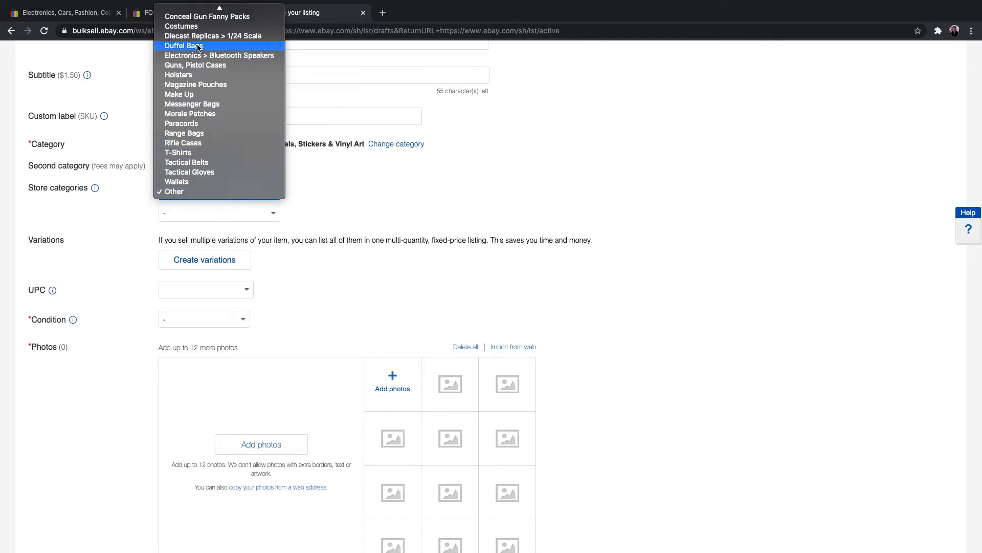
pyautogui.scroll(2, 197, 59)
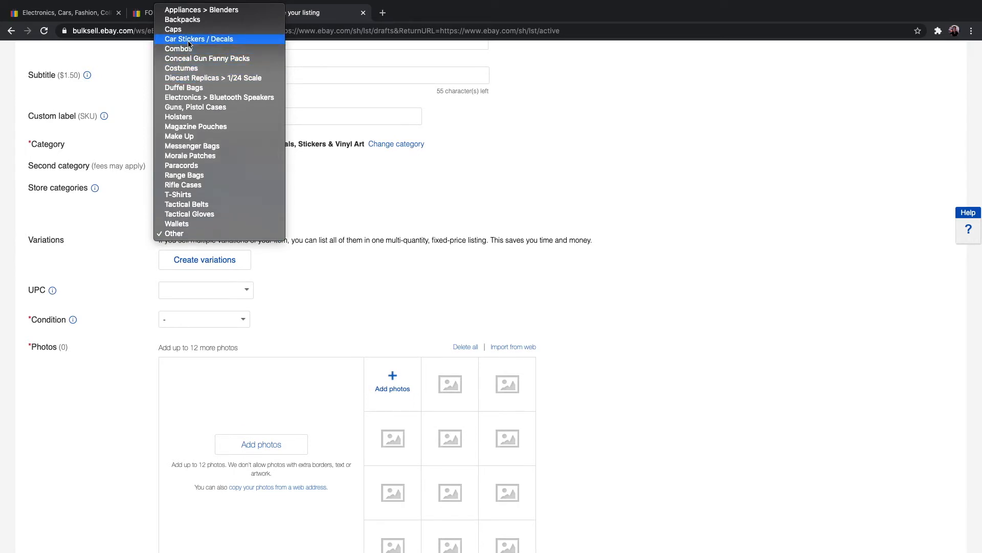
pyautogui.click(188, 41)
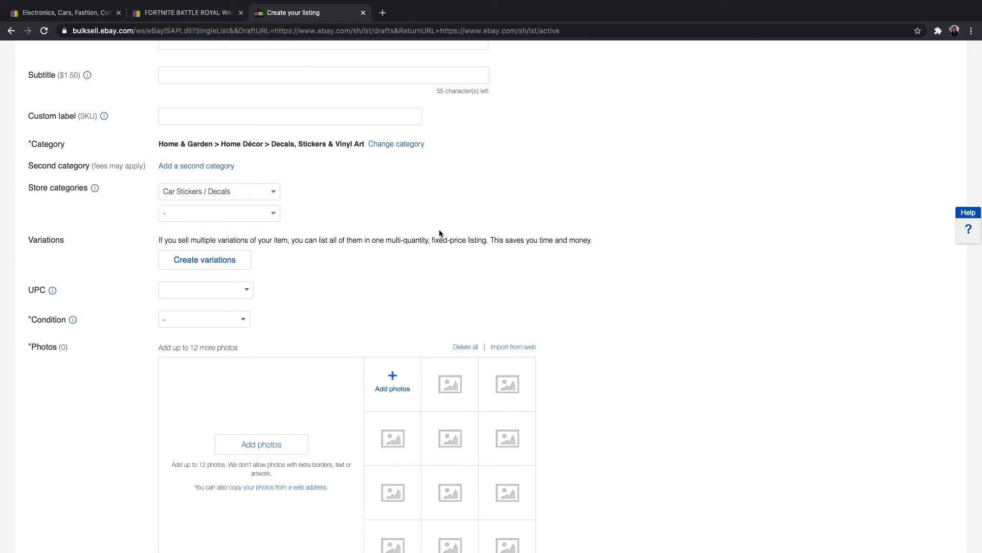
# Step: Start creating variations for the listing and select the color options Red, Black, Blue and White
pyautogui.scroll(-2, 439, 231)
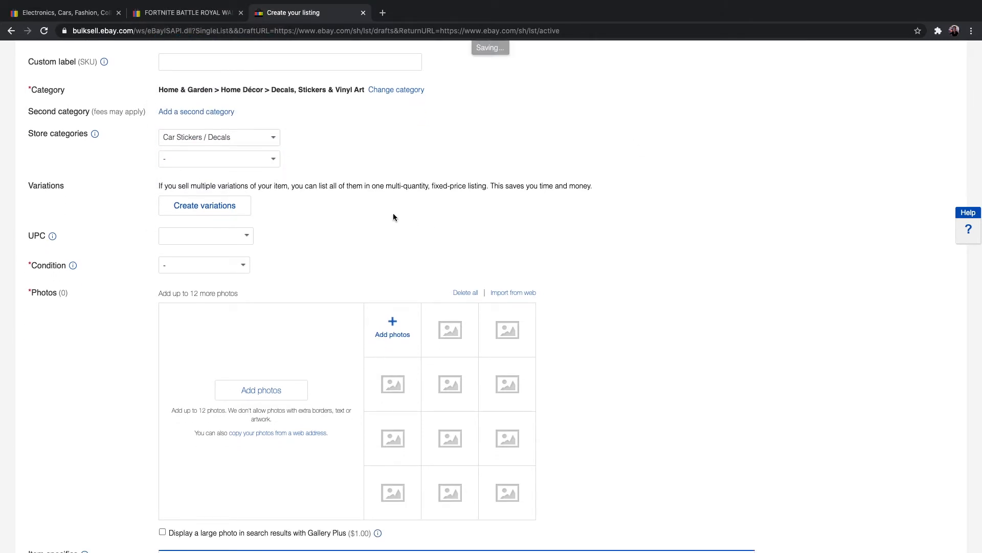
pyautogui.click(210, 207)
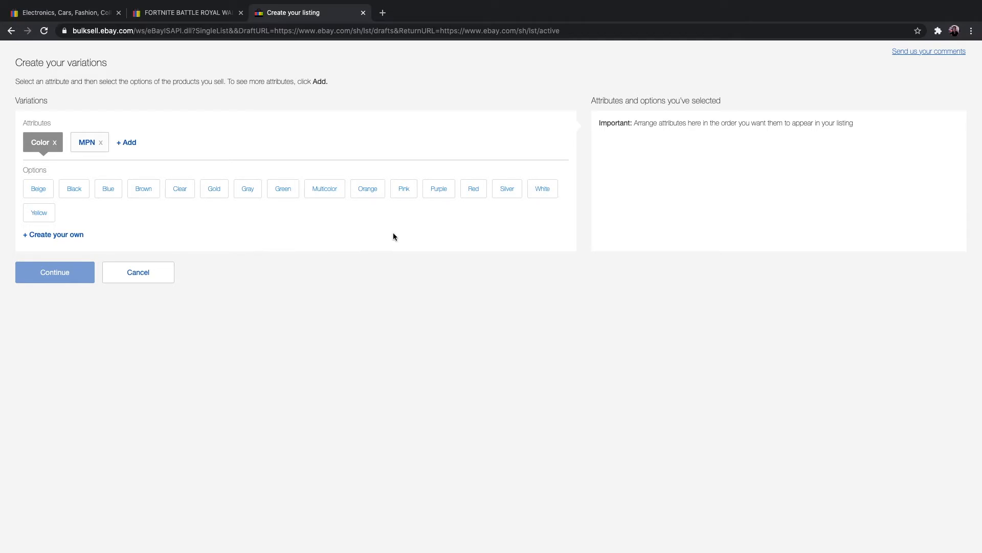
pyautogui.click(472, 190)
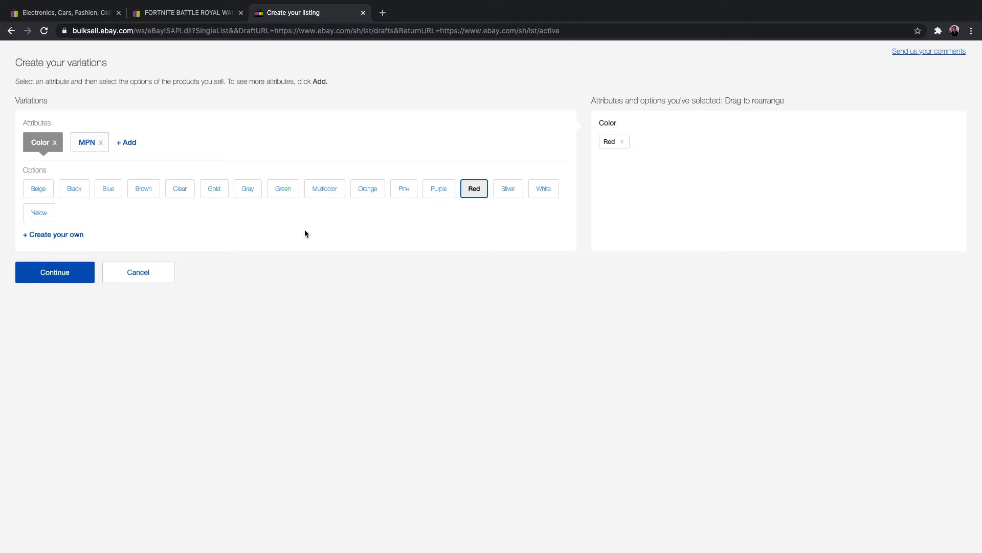
pyautogui.click(72, 191)
pyautogui.click(110, 191)
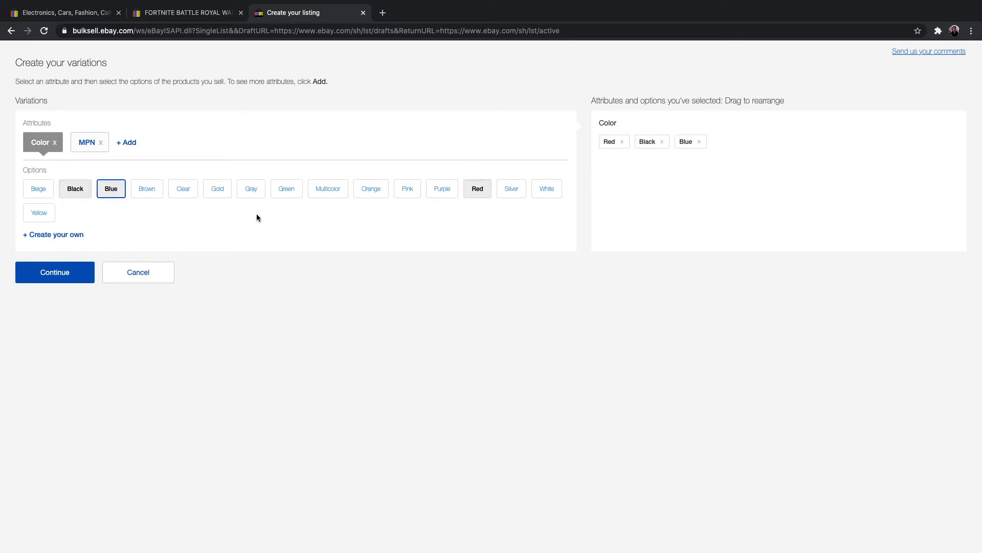
pyautogui.click(547, 191)
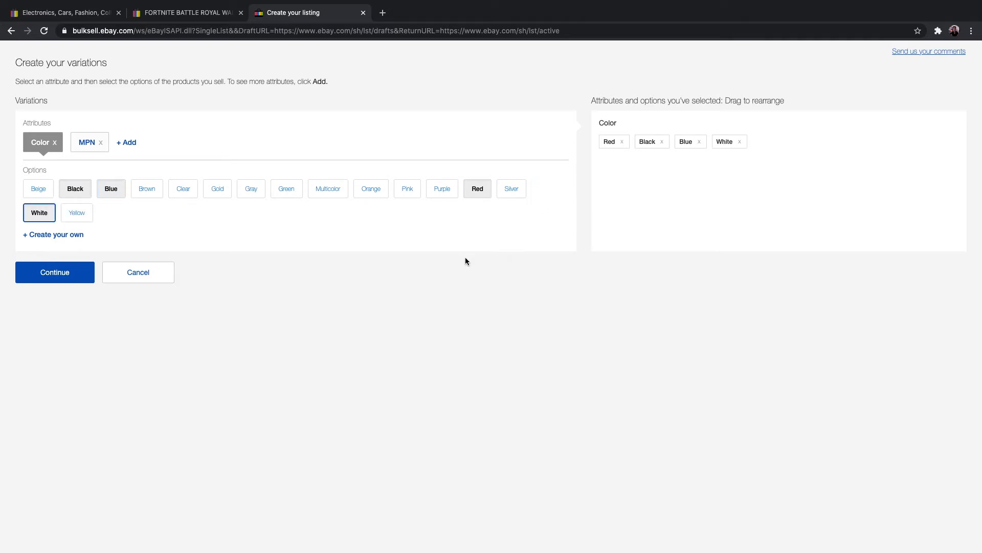
# Step: Add Size as a variation attribute and display its options
pyautogui.click(133, 145)
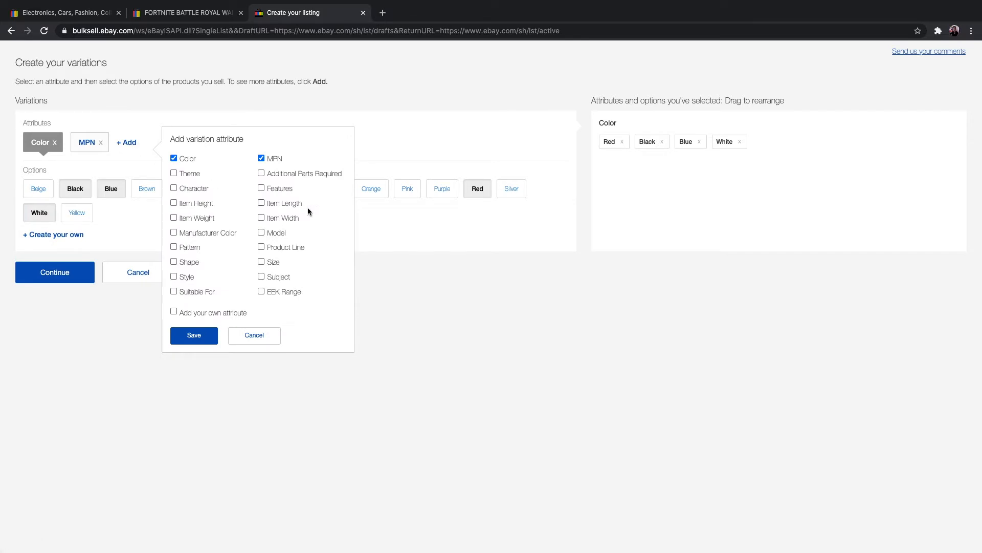
pyautogui.click(262, 261)
pyautogui.click(203, 337)
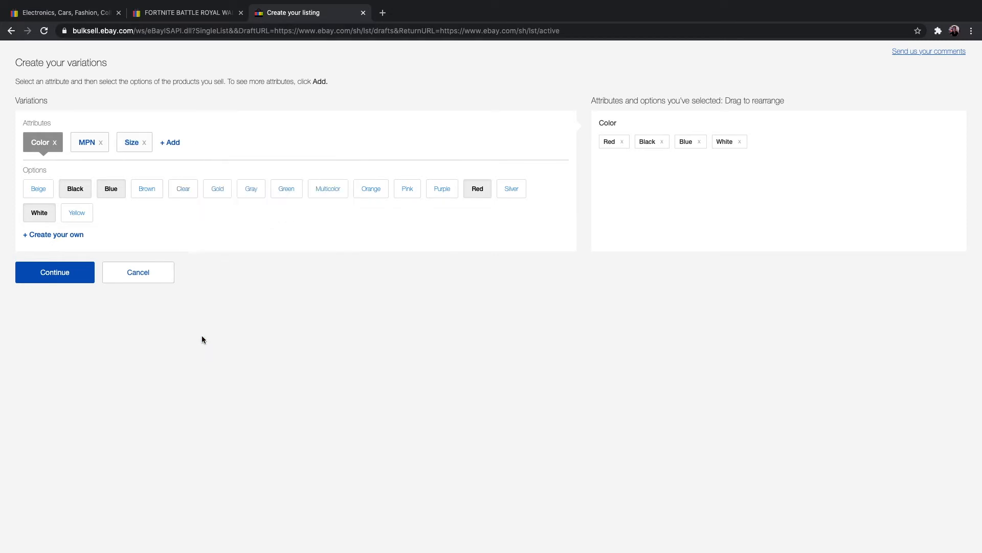
pyautogui.click(132, 145)
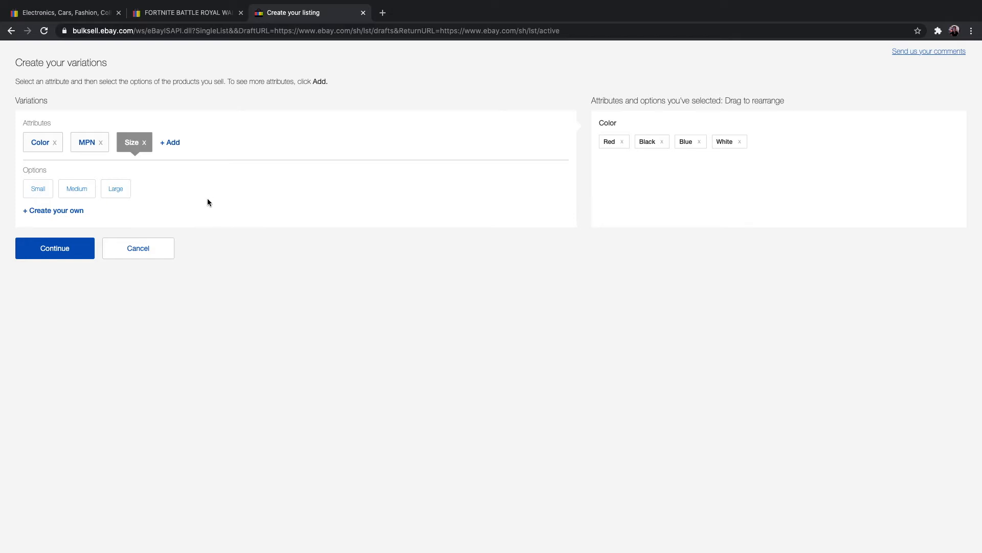
# Step: Add the custom size option 10" x 8" and open the entry for another custom size
pyautogui.click(68, 212)
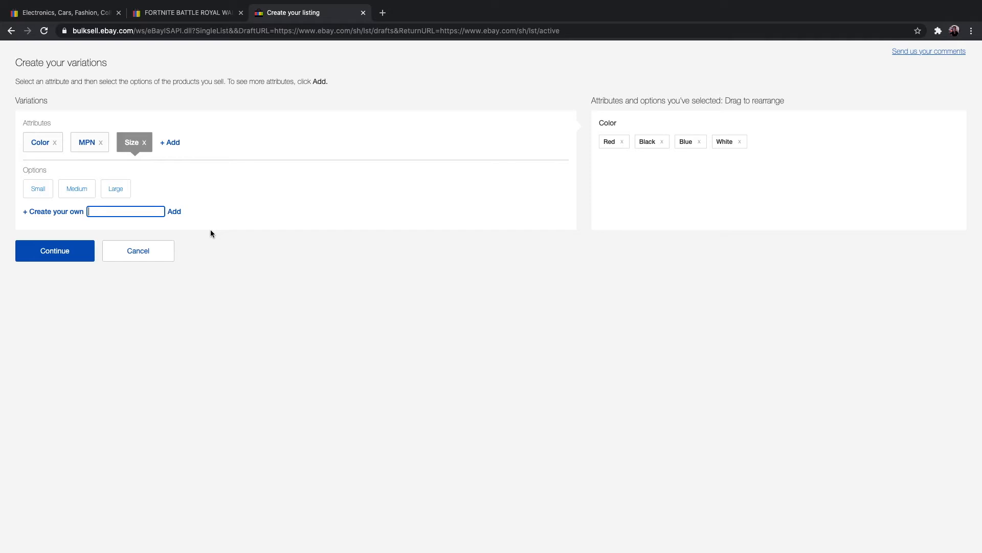
pyautogui.write('10" x 8')
pyautogui.click(174, 211)
pyautogui.click(72, 210)
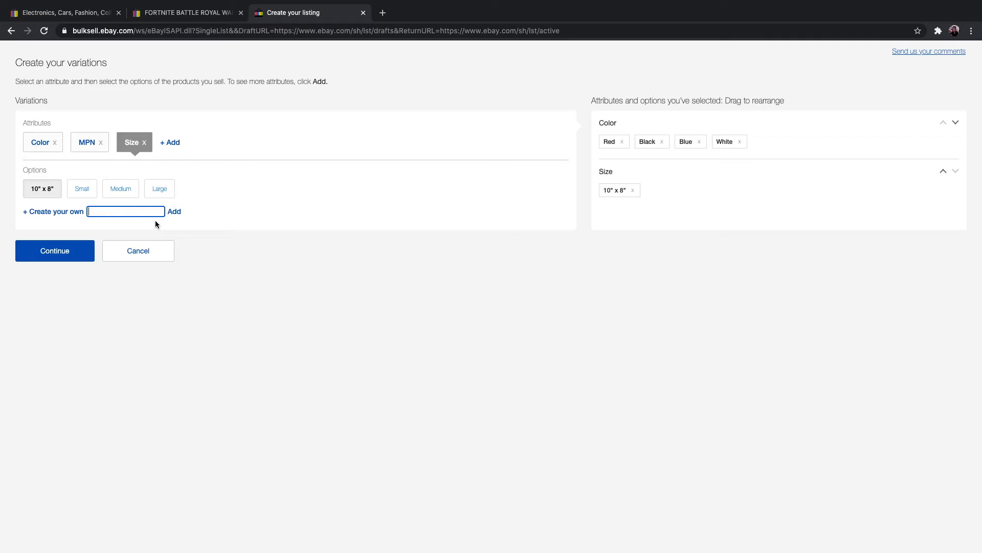
# Step: Remove the selected 10" x 8" size from the variations and add the custom size option 9" x 7"
pyautogui.click(633, 190)
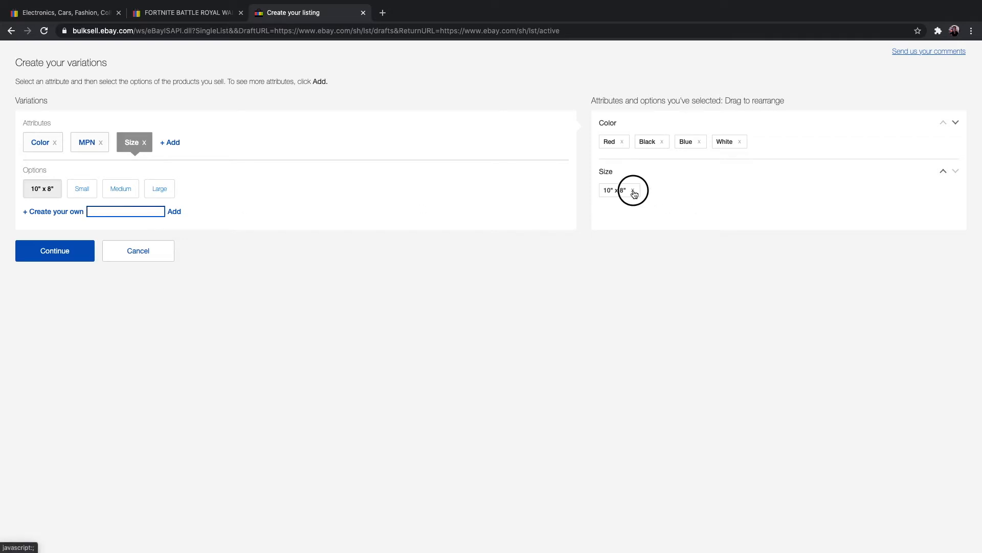
pyautogui.click(105, 212)
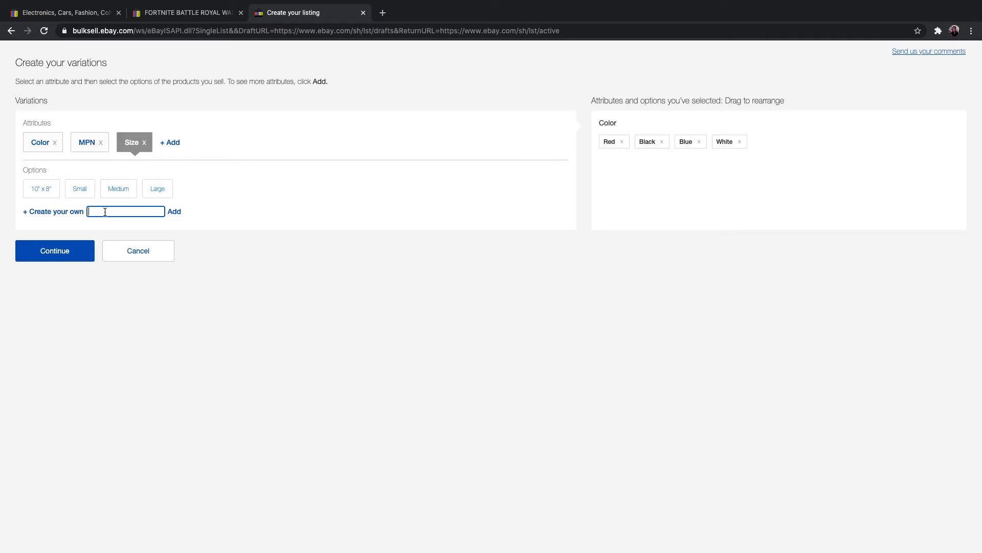
pyautogui.write('9" x 7')
pyautogui.click(174, 211)
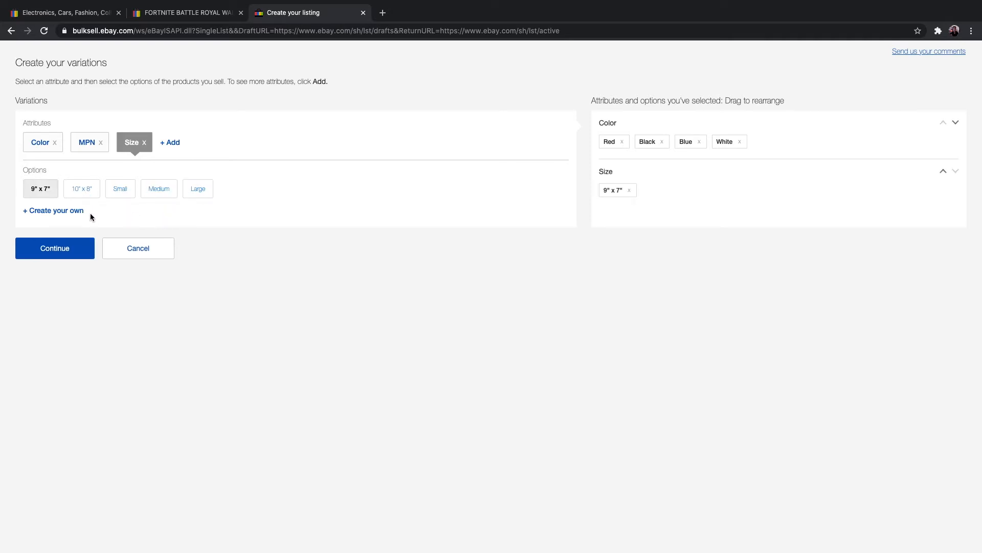
# Step: Try to create 10" x 8" again as a custom size option, and clear the rejected entry
pyautogui.click(65, 212)
pyautogui.write('10')
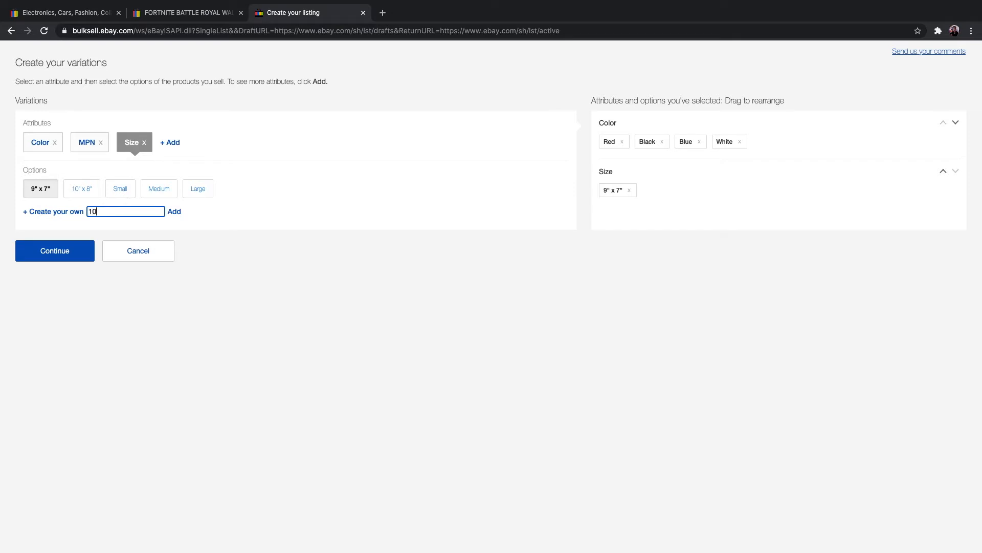
pyautogui.write('" x 8"')
pyautogui.click(174, 212)
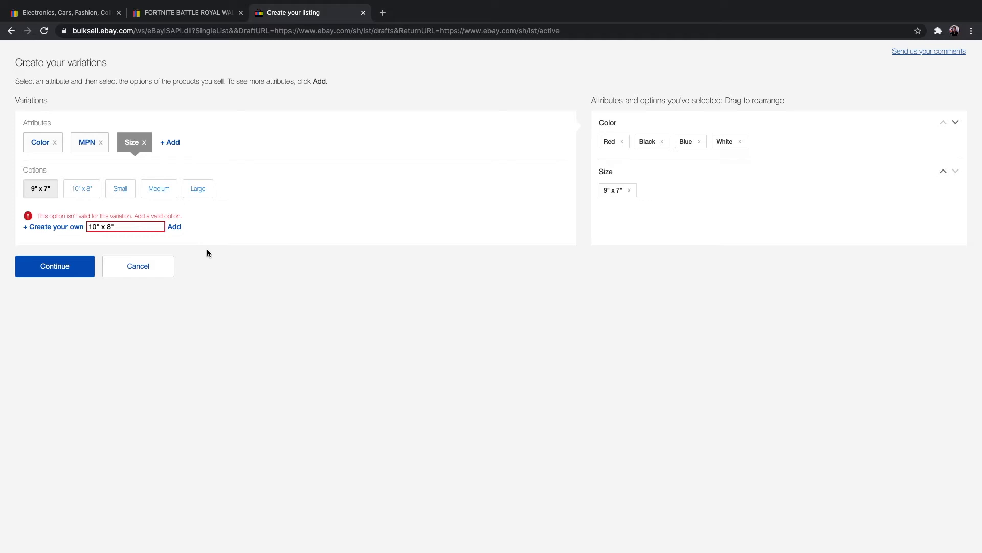
pyautogui.click(123, 226)
pyautogui.press('BackSpace')
pyautogui.press('BackSpace')
pyautogui.press('BackSpace')
pyautogui.press('BackSpace')
pyautogui.press('BackSpace')
pyautogui.press('BackSpace')
pyautogui.press('BackSpace')
pyautogui.press('BackSpace')
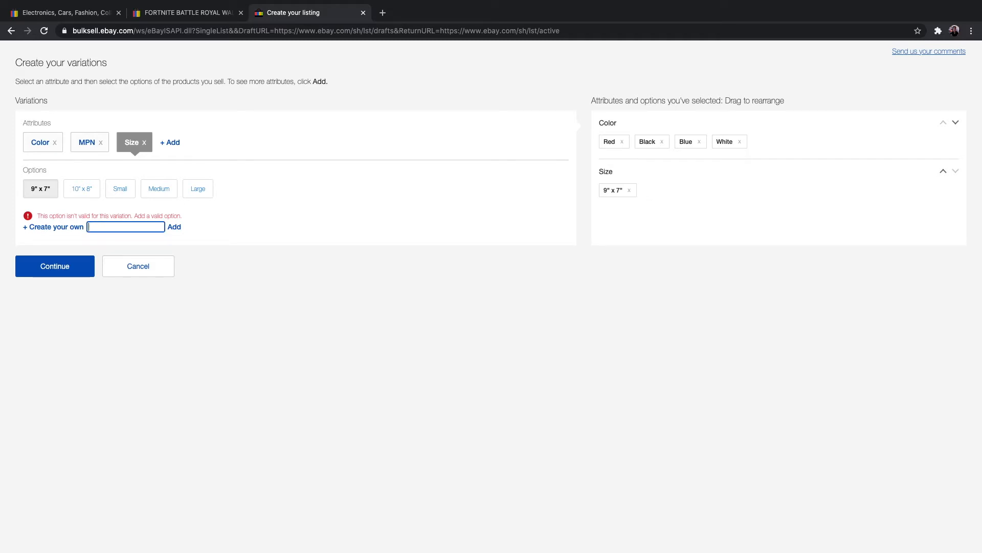
# Step: Select the existing 10" x 8" size, add the custom size 13.7" x 11", and continue to the variation details
pyautogui.click(79, 191)
pyautogui.click(234, 231)
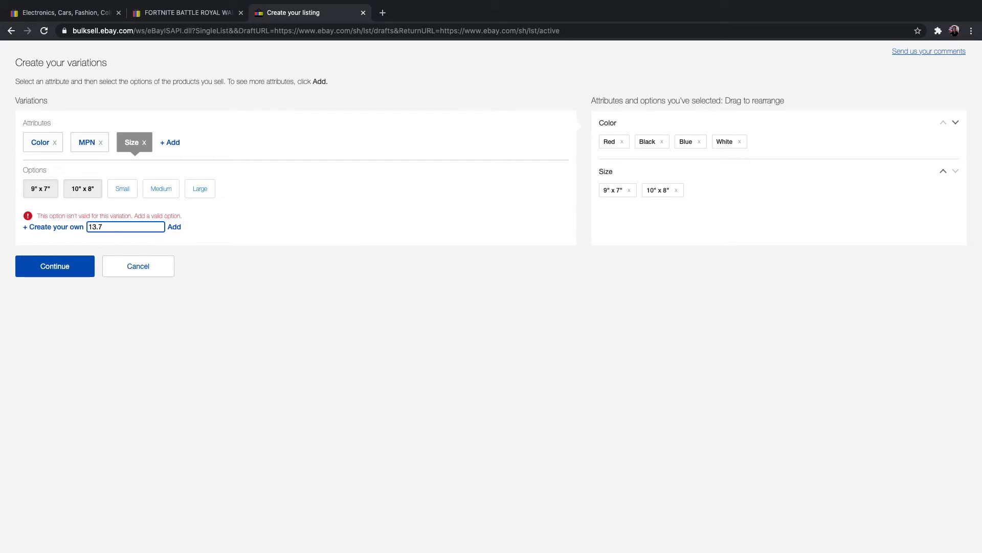
pyautogui.write('" x 11')
pyautogui.click(174, 228)
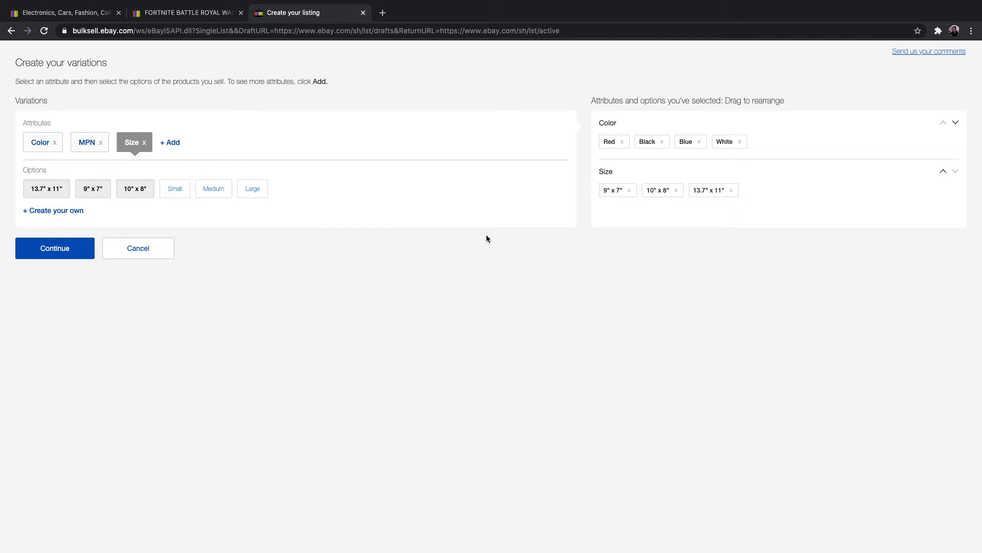
pyautogui.click(68, 252)
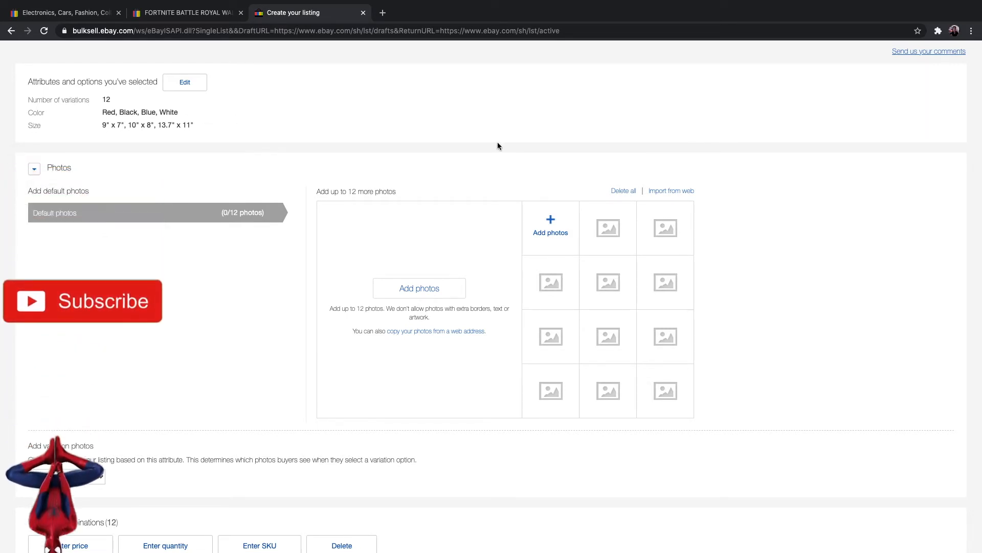
# Step: Upload FORTNITE - RED COLOR.jpg from the desktop's FORTNITE folder as the first default photo
pyautogui.click(439, 285)
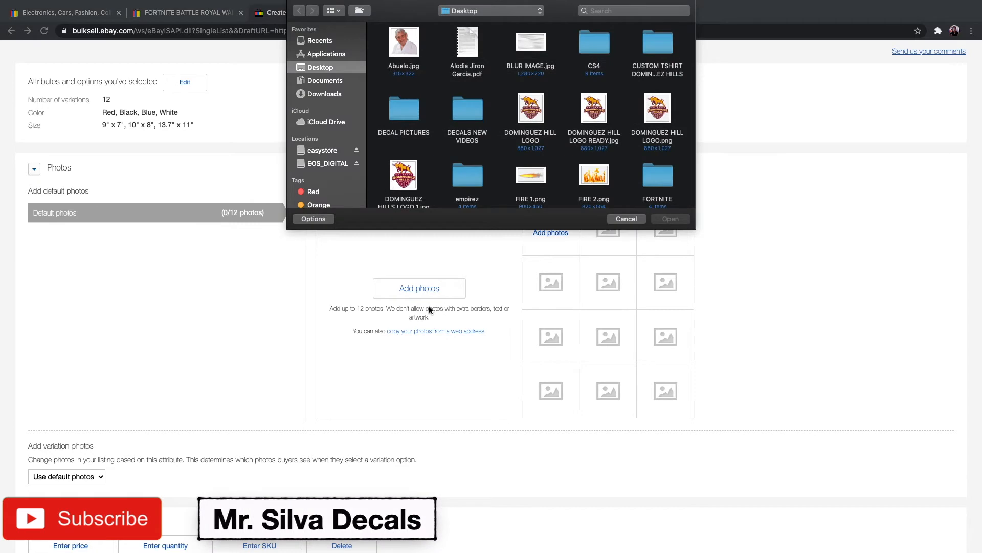
pyautogui.click(472, 116)
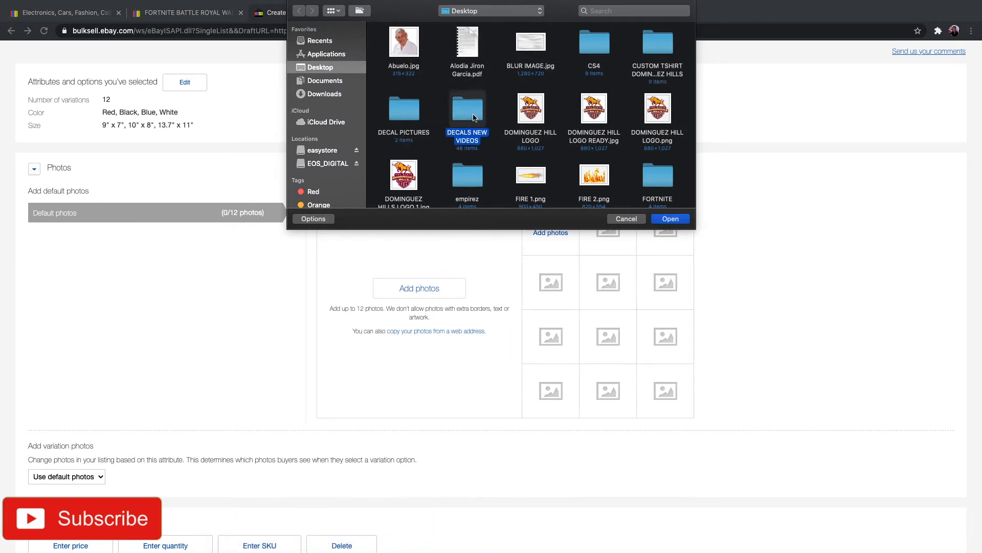
pyautogui.click(530, 177)
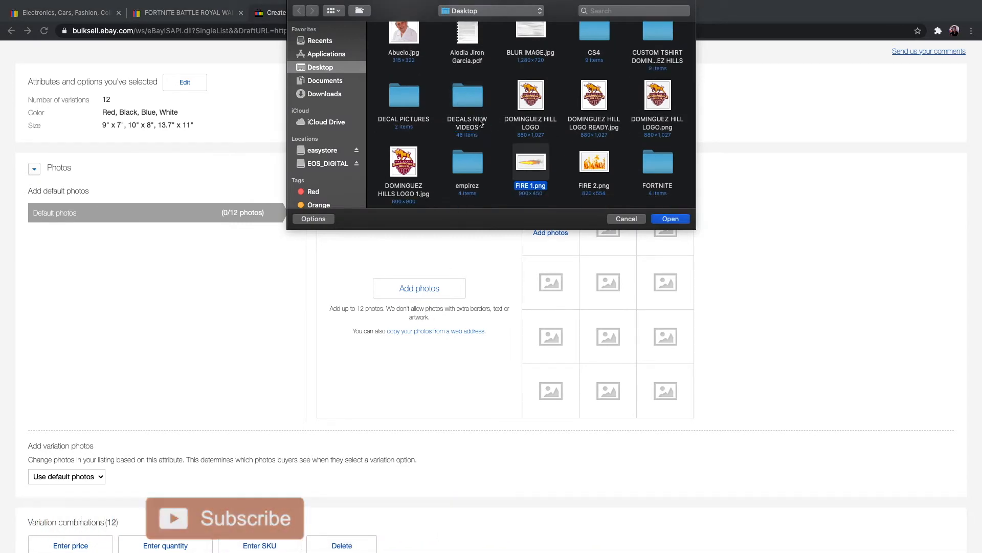
pyautogui.click(655, 163)
pyautogui.doubleClick(655, 163)
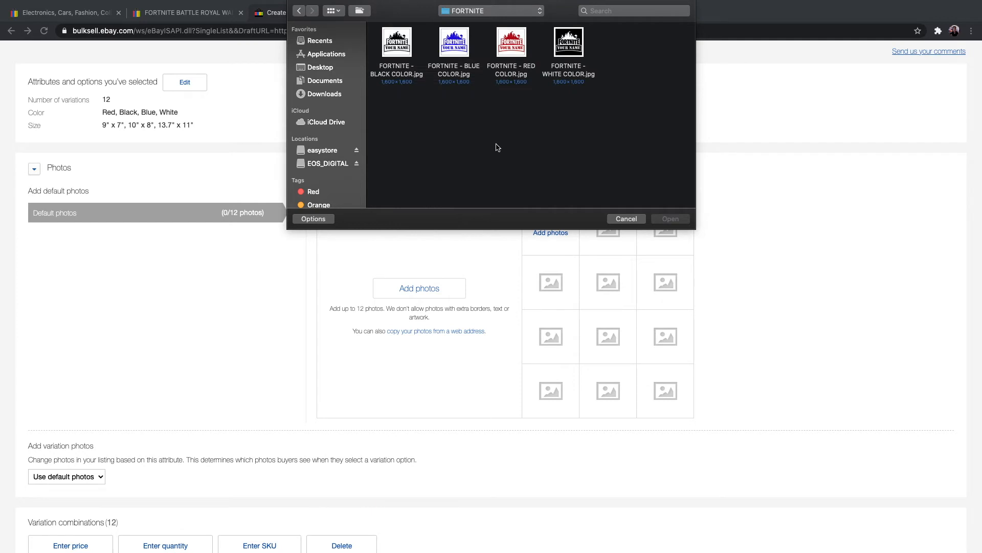
pyautogui.click(514, 51)
pyautogui.click(679, 220)
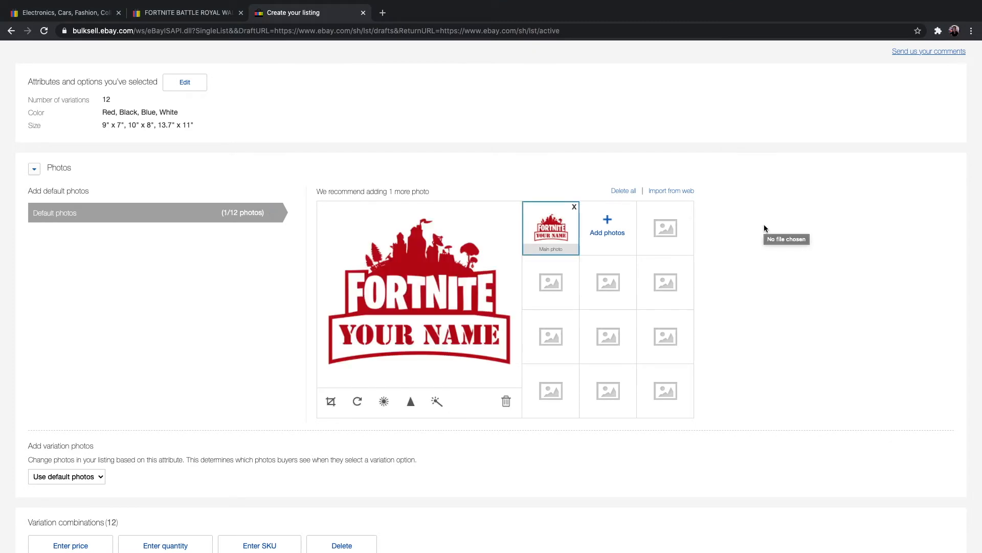
# Step: Add the black, blue and white FORTNITE color images, in that order, to the default photos
pyautogui.click(609, 225)
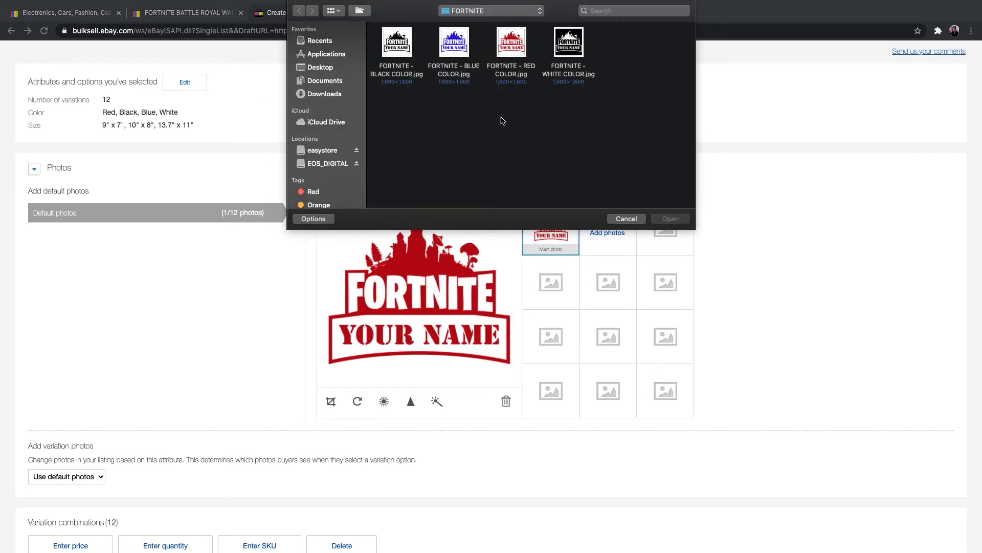
pyautogui.click(409, 48)
pyautogui.click(666, 219)
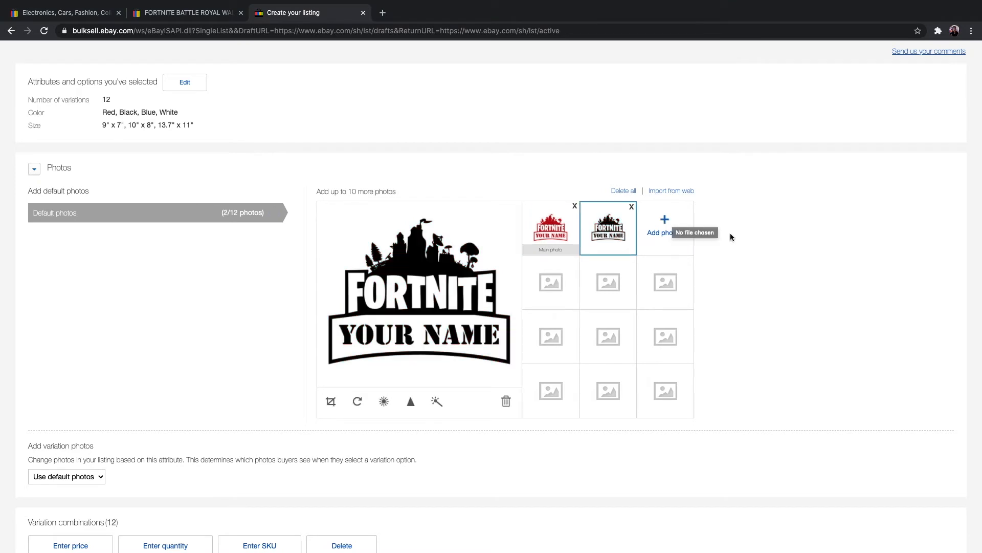
pyautogui.click(665, 221)
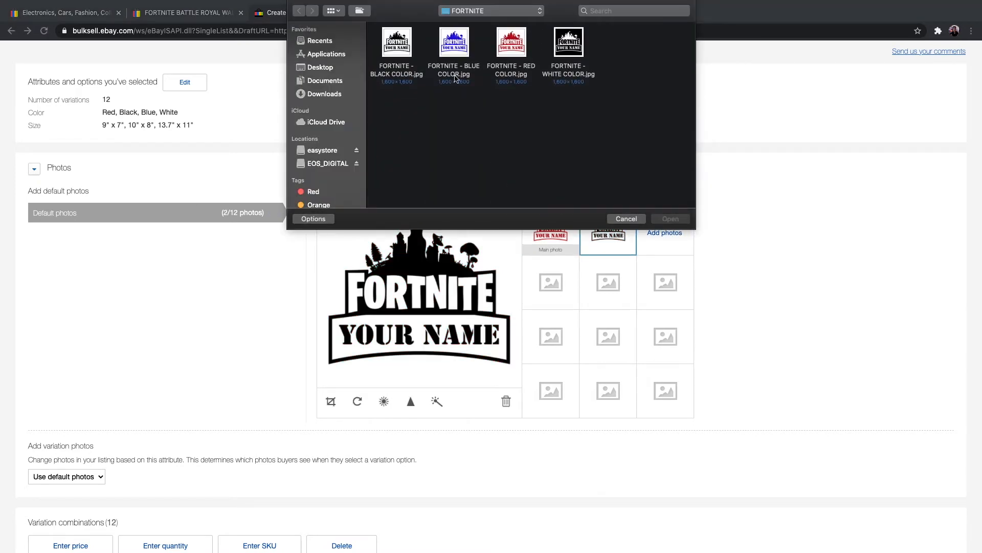
pyautogui.click(446, 51)
pyautogui.click(666, 218)
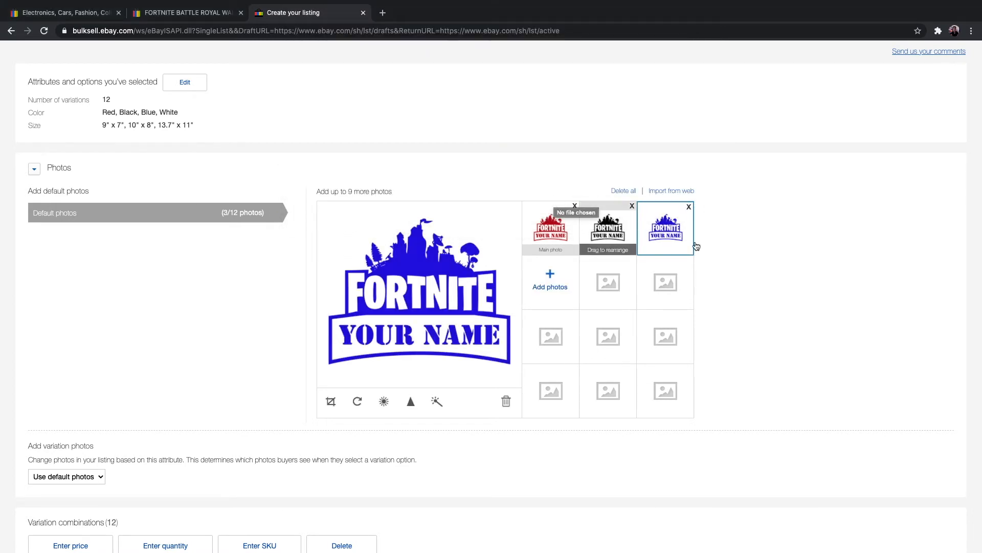
pyautogui.click(551, 280)
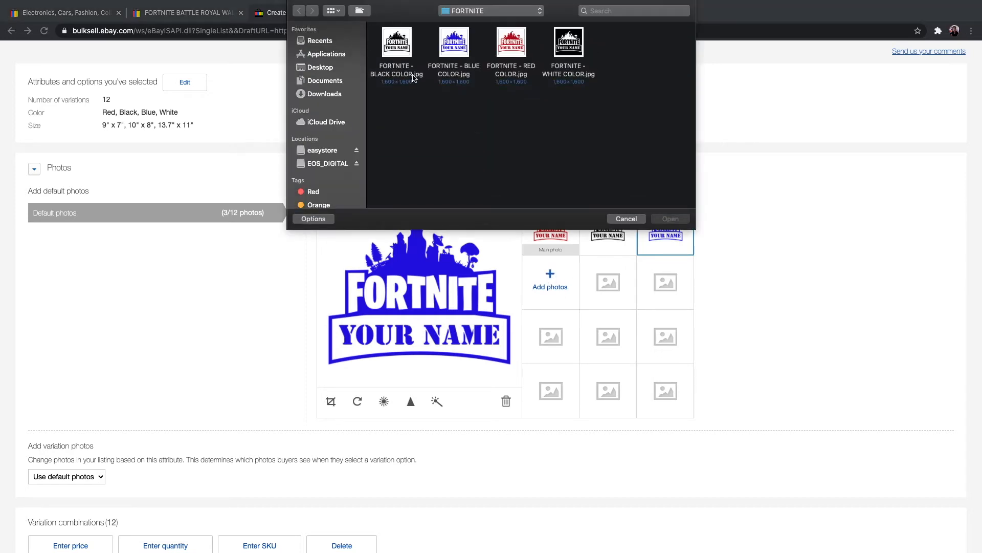
pyautogui.click(569, 42)
pyautogui.click(671, 219)
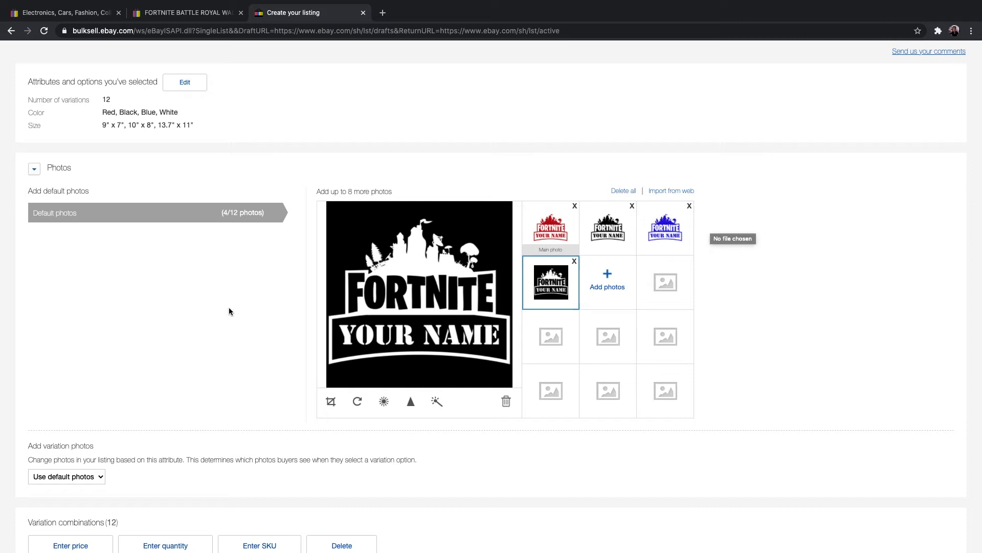
# Step: Set the variation photos to change based on the Color attribute
pyautogui.scroll(-5, 215, 341)
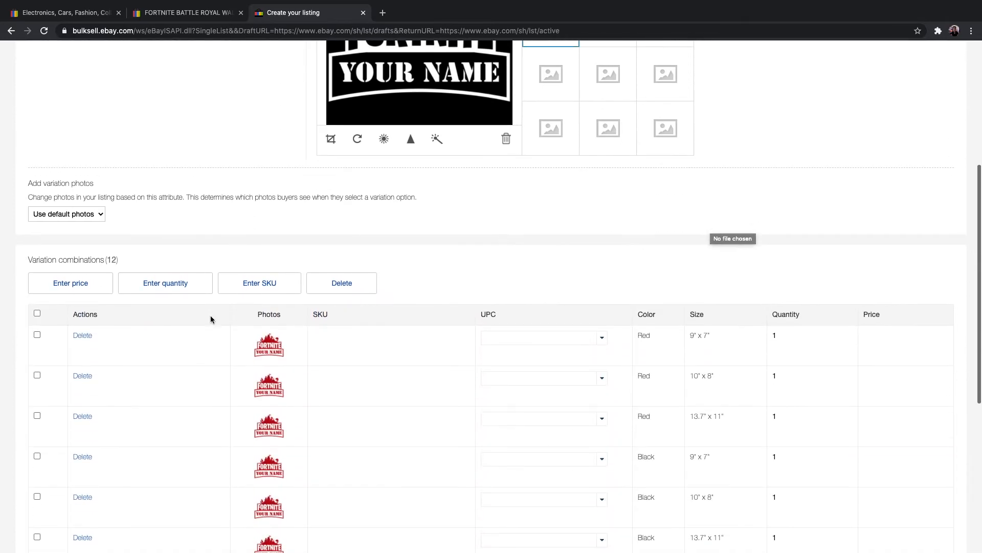
pyautogui.scroll(2, 211, 317)
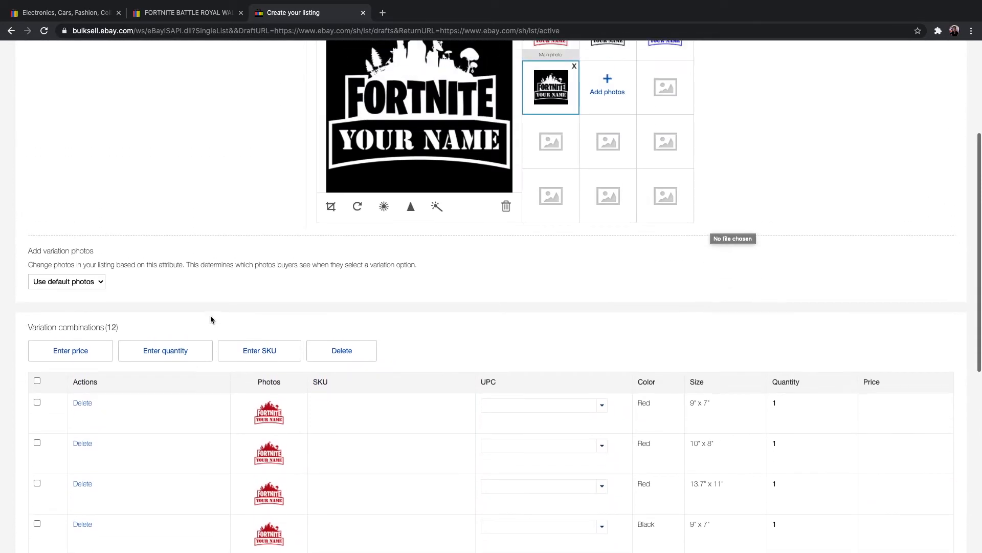
pyautogui.scroll(1, 210, 316)
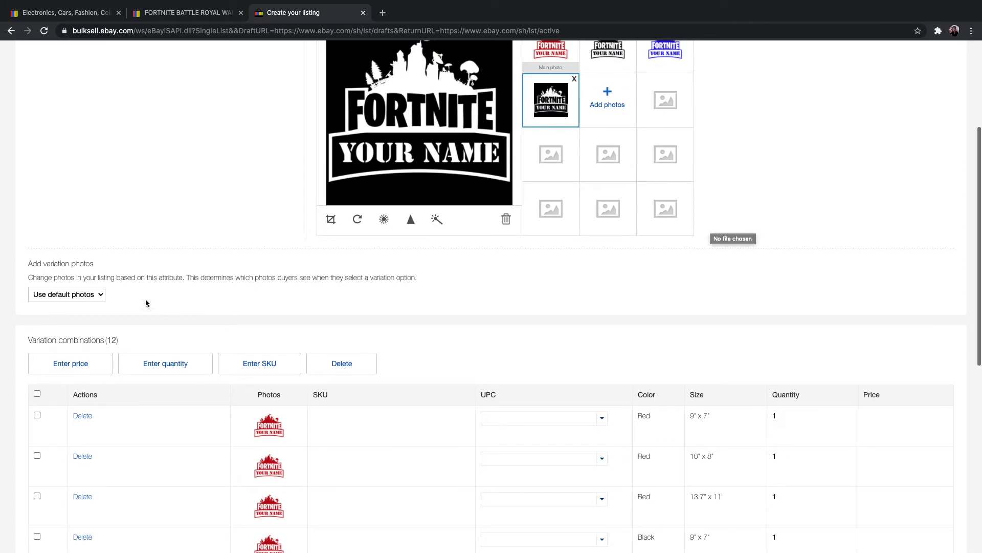
pyautogui.click(100, 296)
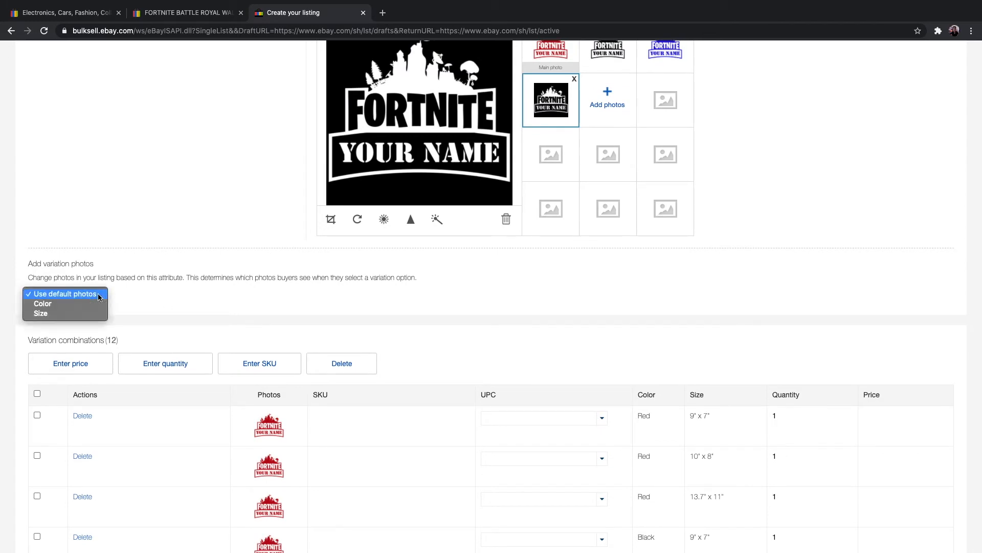
pyautogui.click(55, 305)
# Step: Add FORTNITE - RED COLOR.jpg to the Red variation and FORTNITE - BLACK COLOR.jpg to the Black variation
pyautogui.scroll(-1, 460, 302)
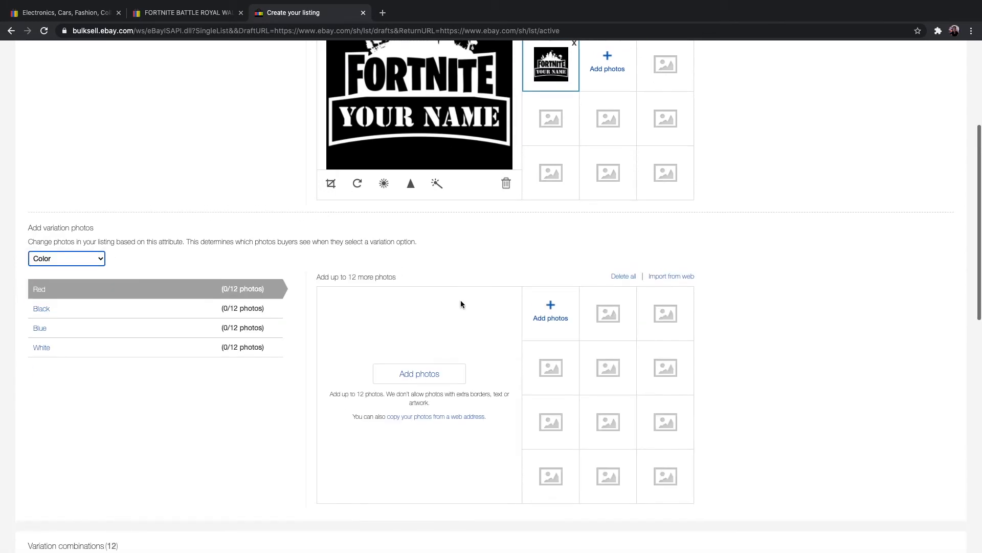
pyautogui.click(423, 348)
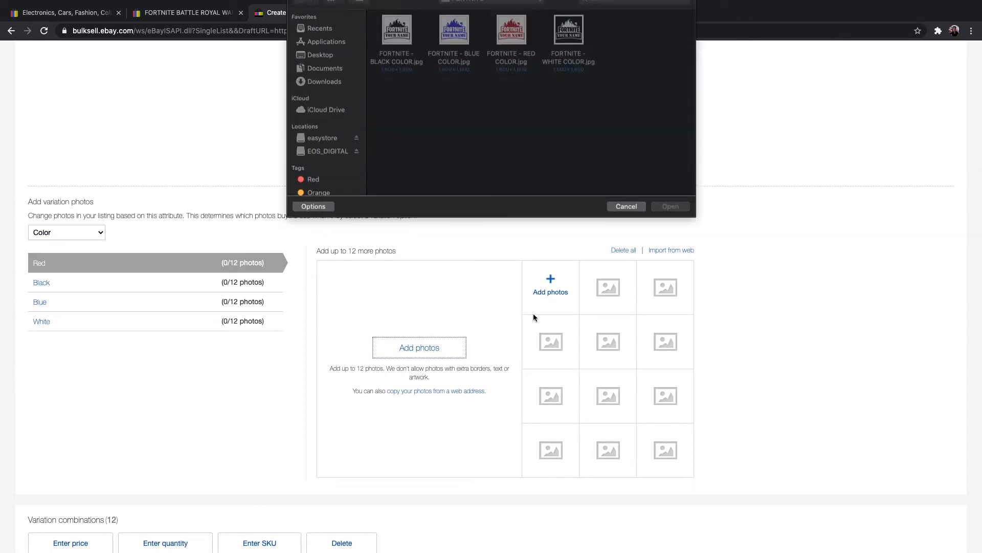
pyautogui.click(511, 42)
pyautogui.click(671, 218)
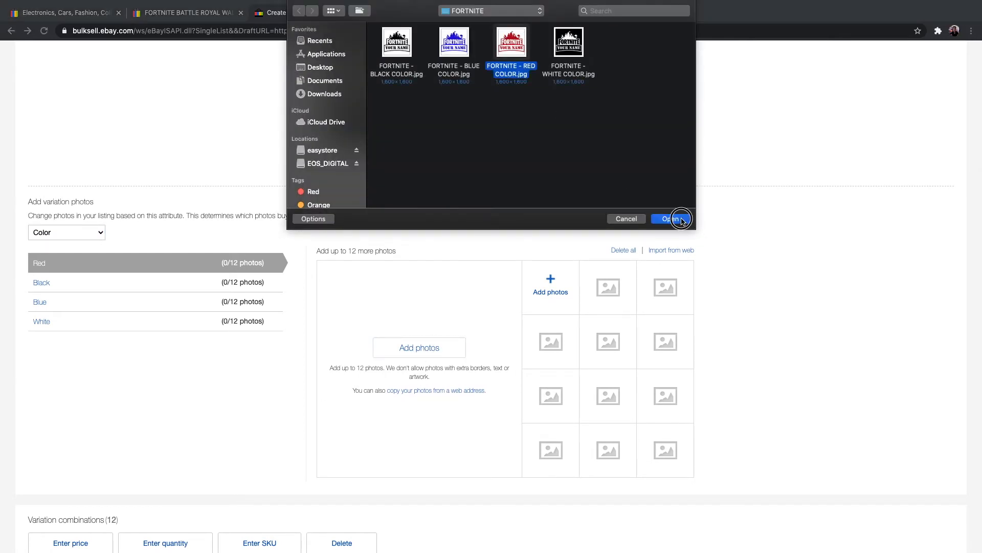
pyautogui.click(66, 281)
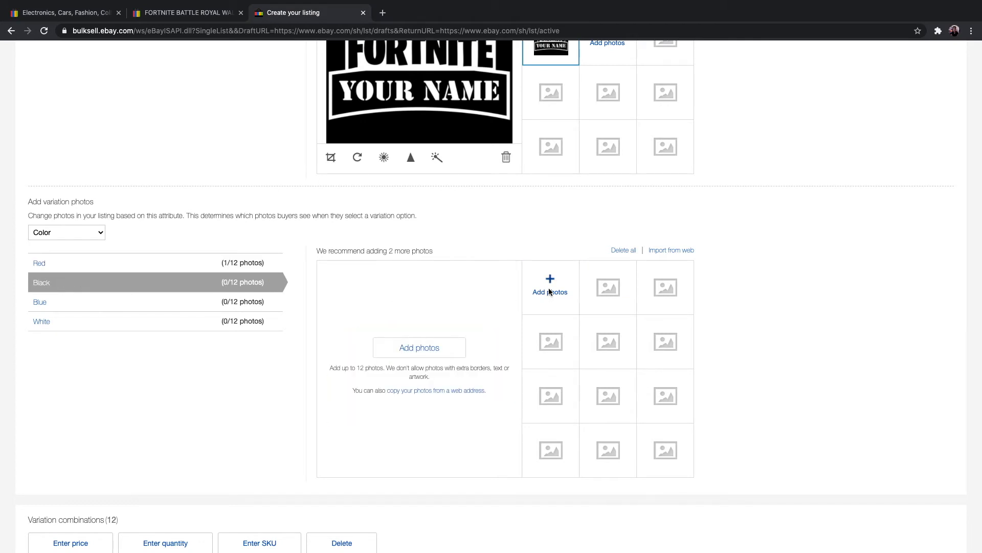
pyautogui.click(434, 348)
pyautogui.click(387, 43)
pyautogui.click(670, 219)
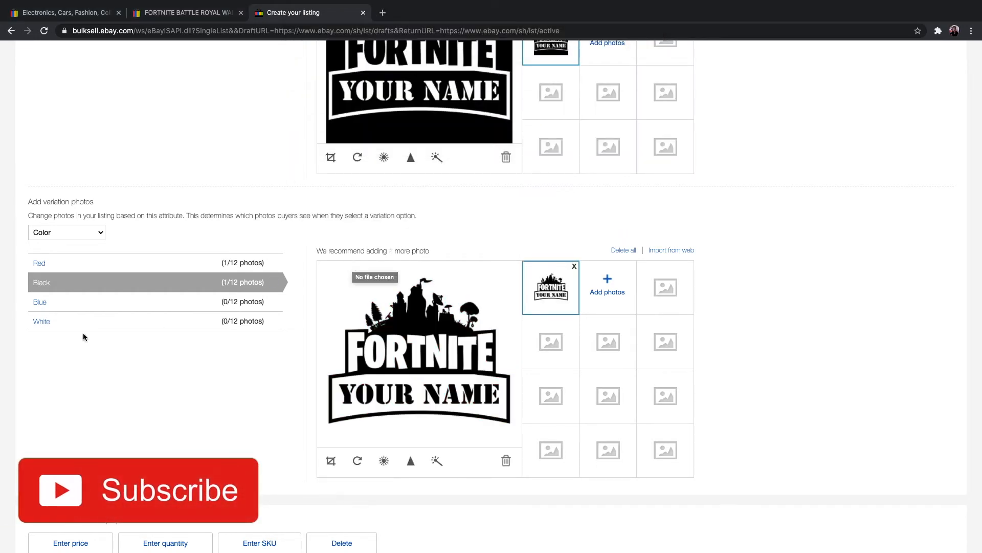
# Step: Add FORTNITE - BLUE COLOR.jpg to the Blue variation and FORTNITE - WHITE COLOR.jpg to the White variation
pyautogui.click(55, 303)
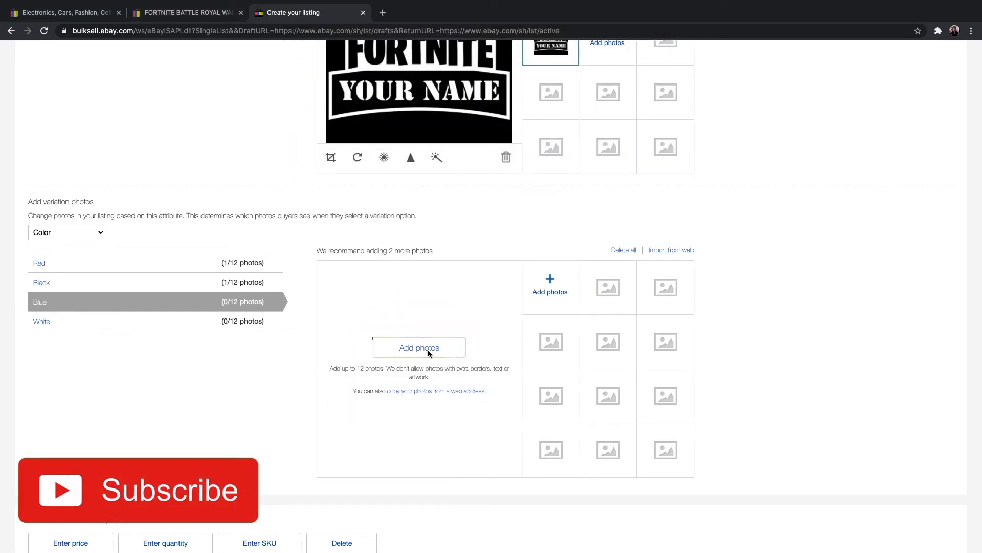
pyautogui.click(428, 349)
pyautogui.click(454, 45)
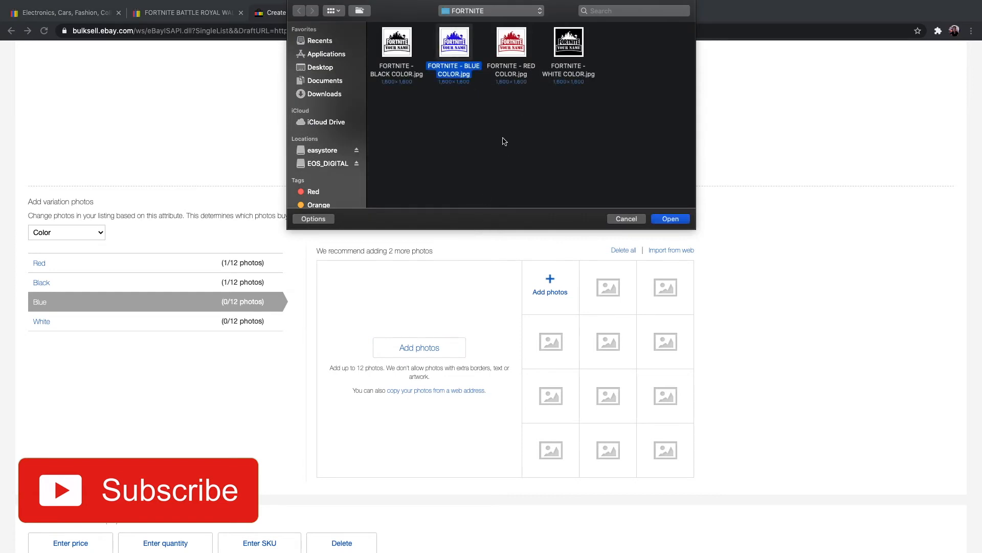
pyautogui.click(664, 220)
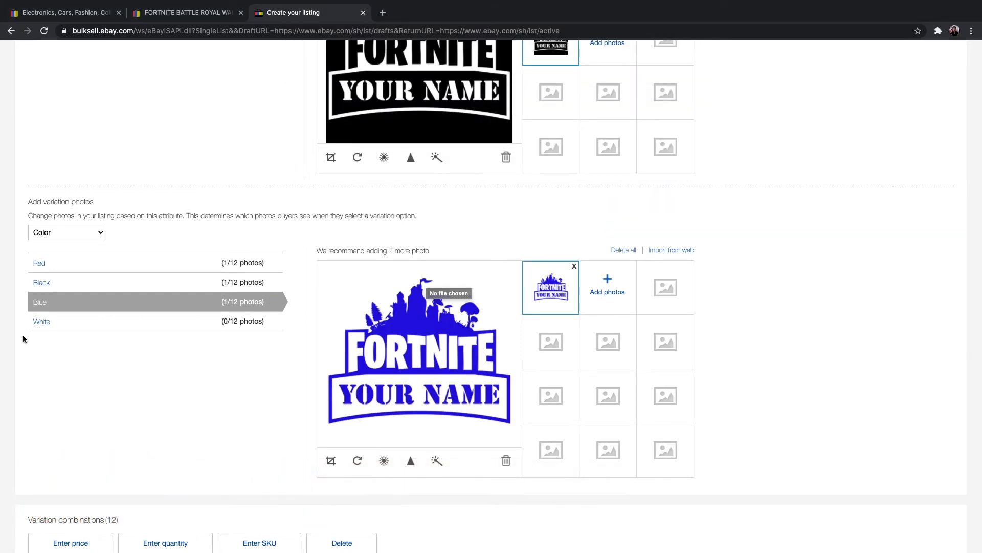
pyautogui.click(41, 322)
pyautogui.click(442, 350)
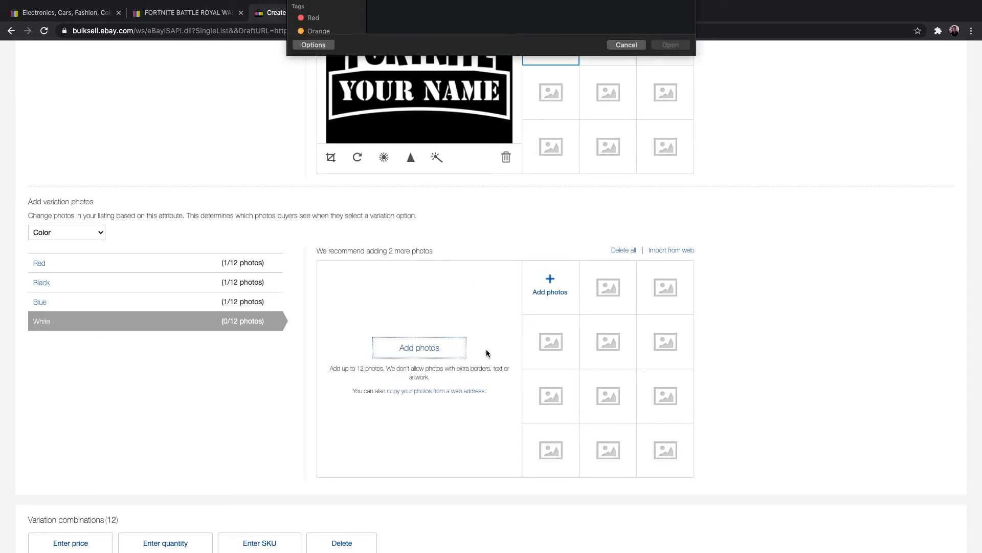
pyautogui.click(569, 45)
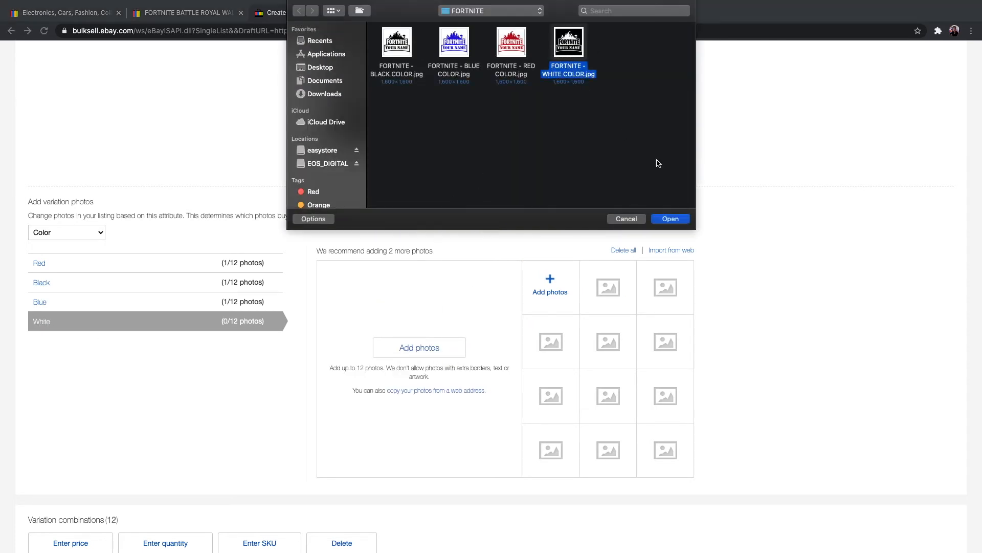
pyautogui.click(670, 219)
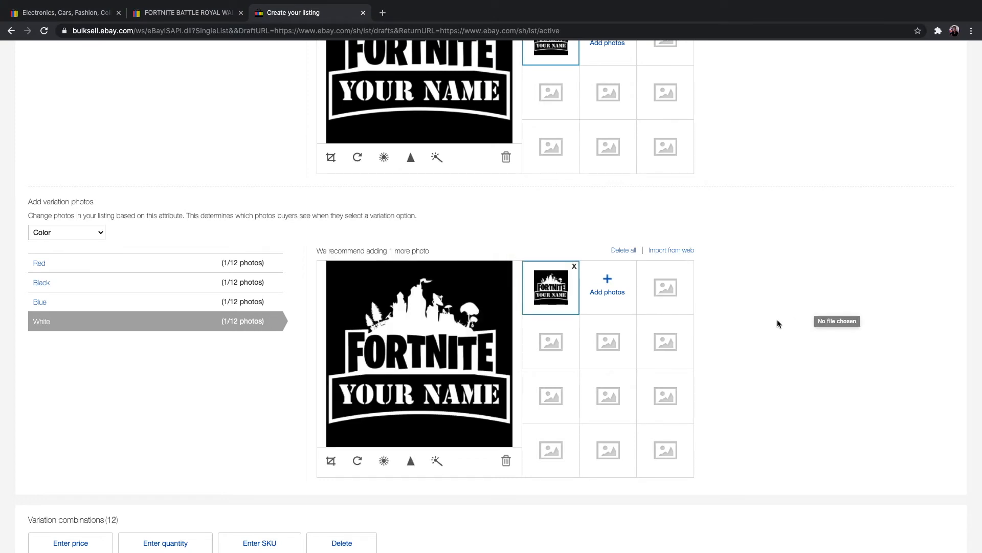
pyautogui.scroll(-1, 778, 322)
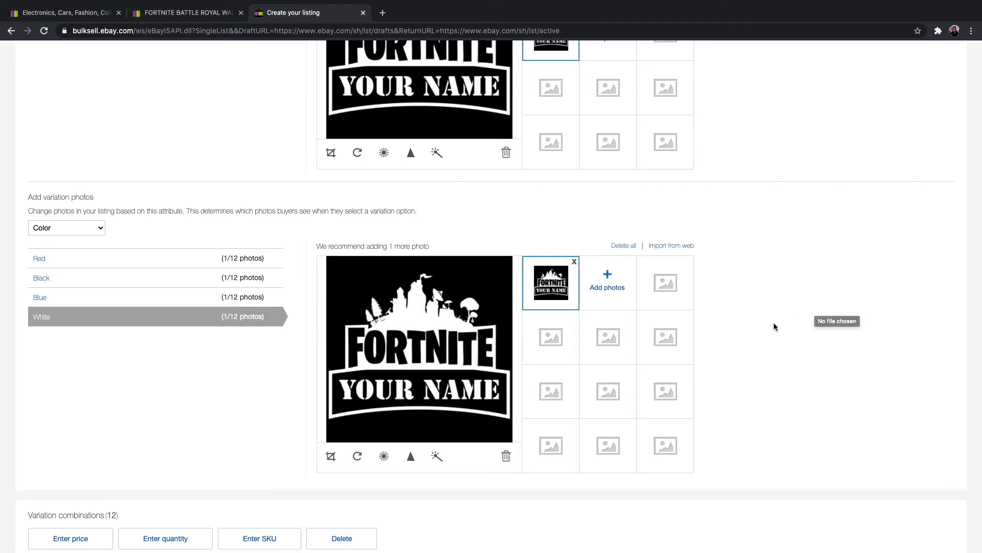
# Step: Review the variation combinations table, checking each color and size row's photo, quantity and price field
pyautogui.scroll(-7, 761, 327)
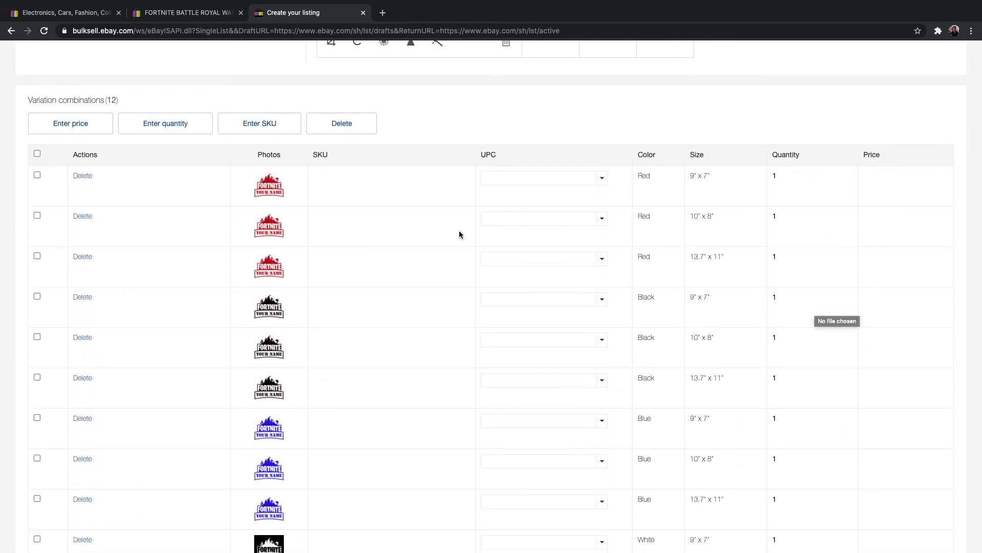
pyautogui.scroll(3, 462, 231)
pyautogui.scroll(2, 466, 236)
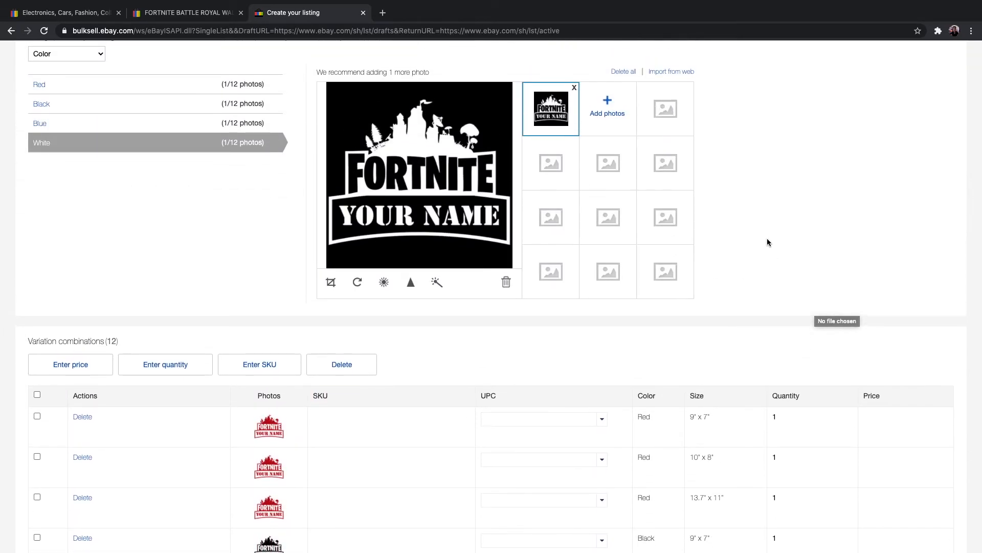
pyautogui.scroll(2, 767, 240)
pyautogui.scroll(1, 768, 239)
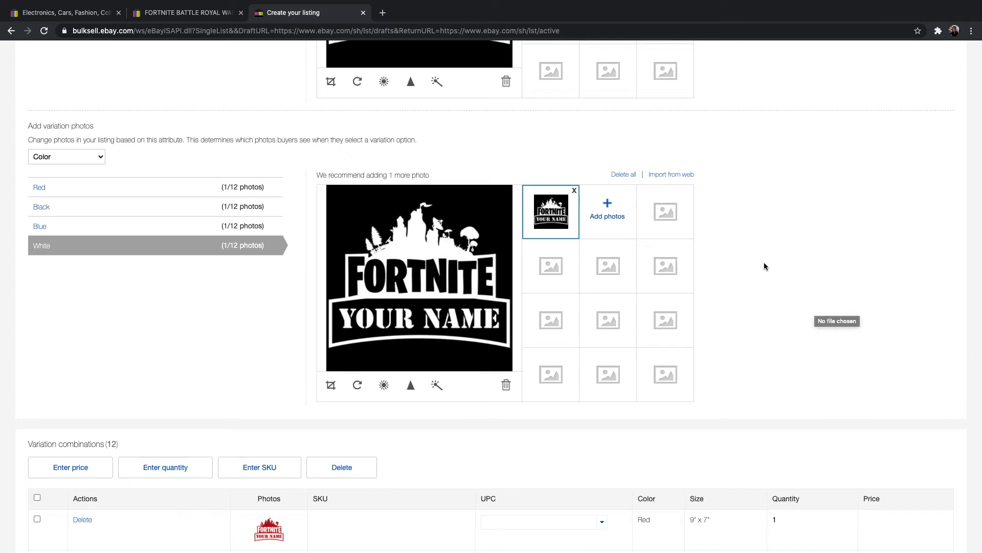
pyautogui.scroll(-6, 765, 265)
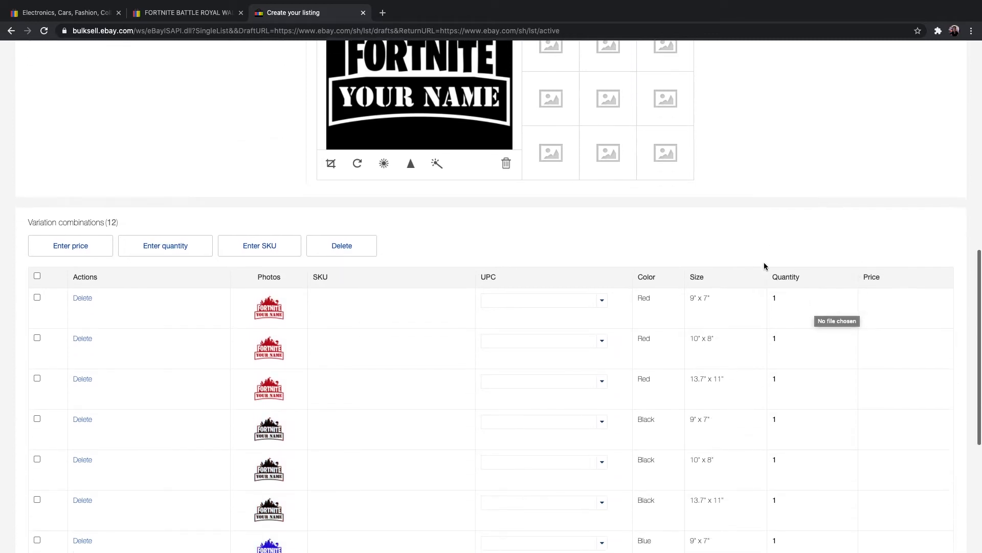
pyautogui.scroll(2, 765, 266)
pyautogui.scroll(-1, 765, 266)
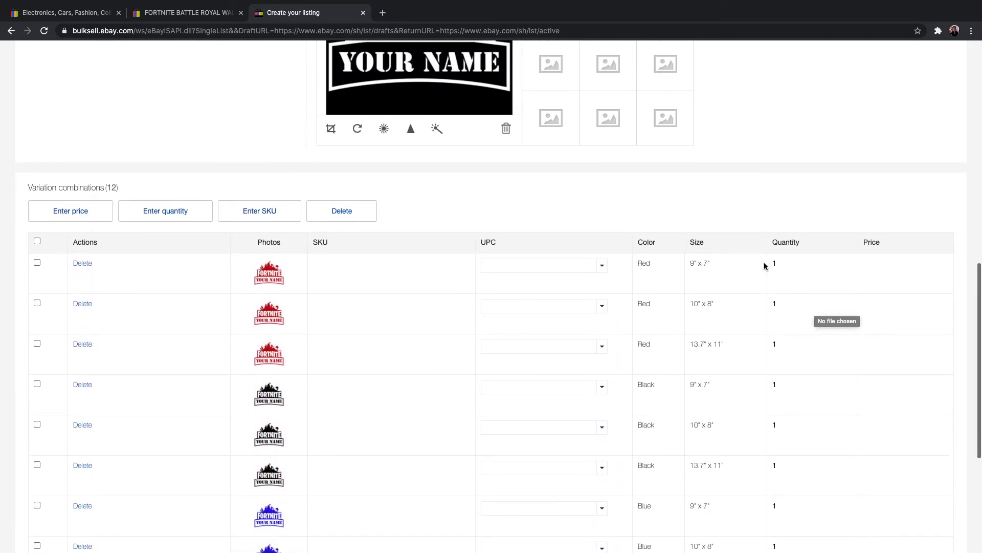
pyautogui.scroll(-1, 765, 265)
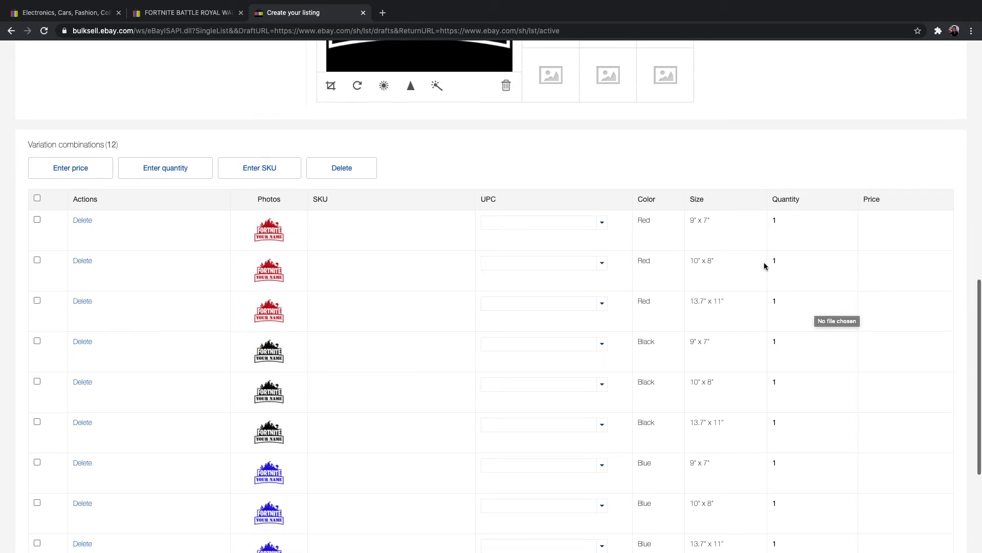
pyautogui.scroll(1, 765, 265)
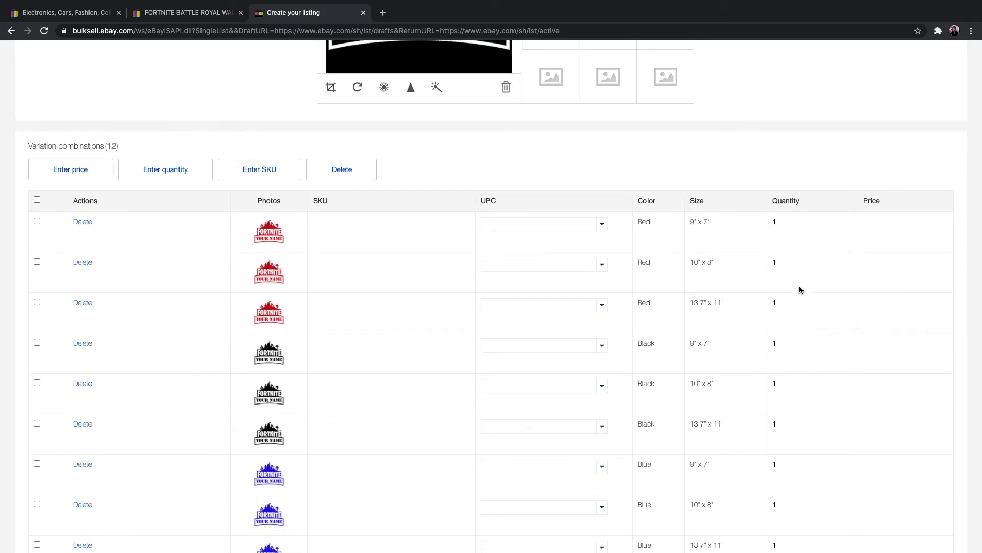
pyautogui.scroll(-5, 800, 287)
pyautogui.scroll(6, 800, 286)
pyautogui.scroll(-2, 801, 287)
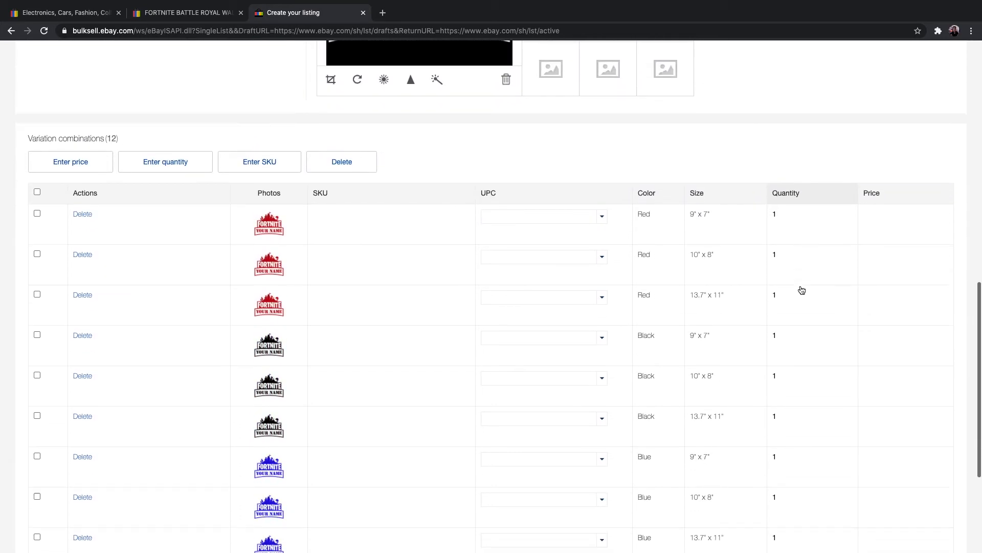
pyautogui.scroll(-1, 801, 287)
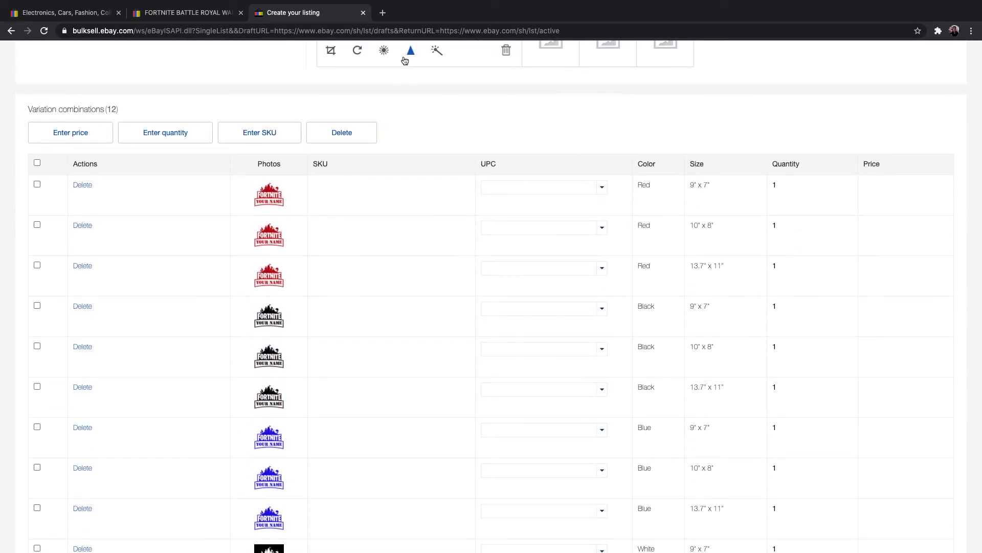
# Step: Check the price and shipping terms of the reference Fortnite decal listing for the 10X8 INCHES size
pyautogui.click(153, 13)
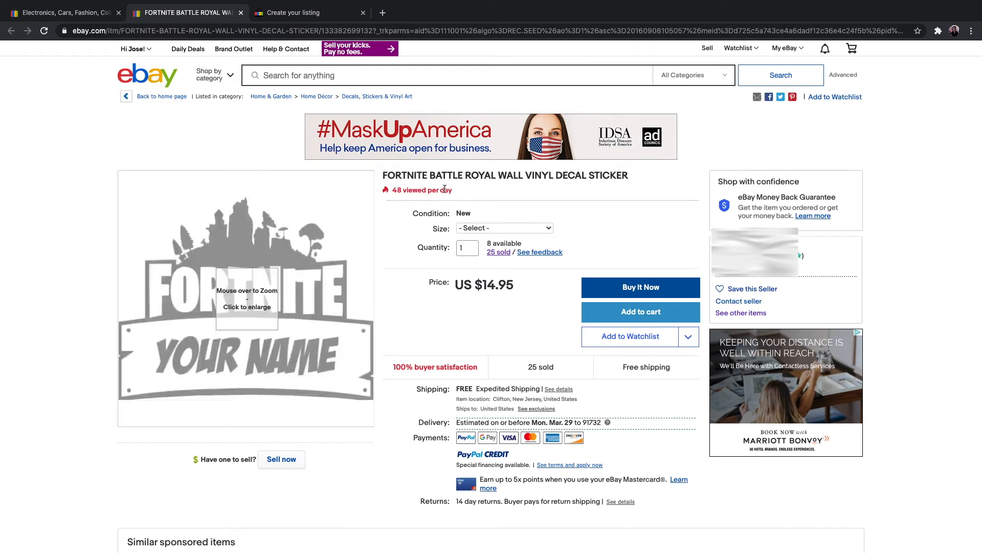
pyautogui.click(548, 230)
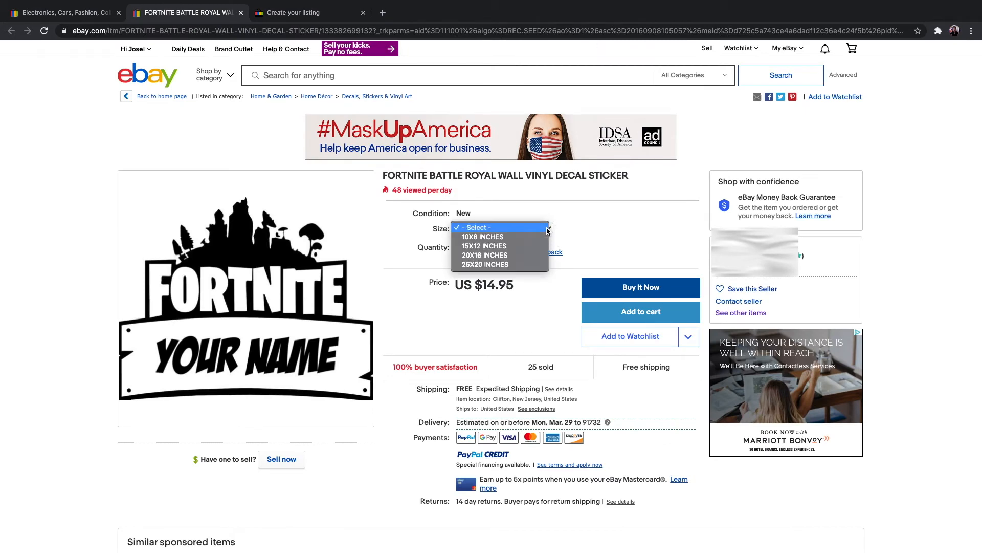
pyautogui.click(483, 236)
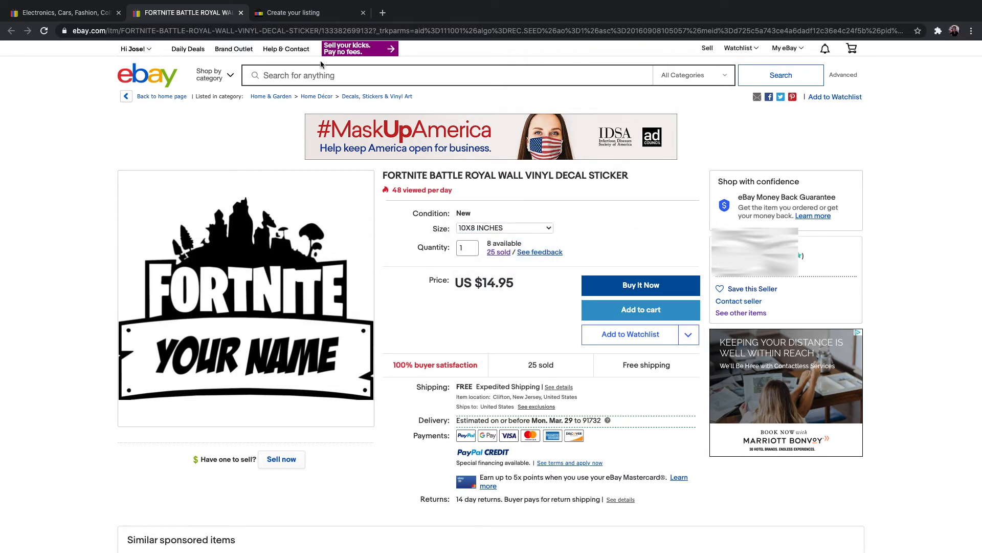
pyautogui.scroll(-3, 478, 302)
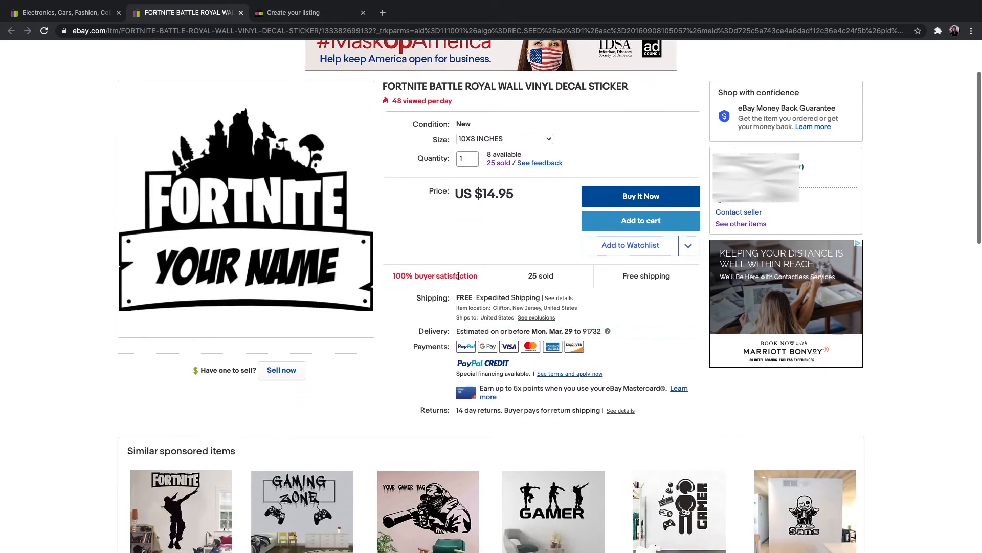
pyautogui.moveTo(477, 302); pyautogui.dragTo(556, 305)
pyautogui.click(648, 310)
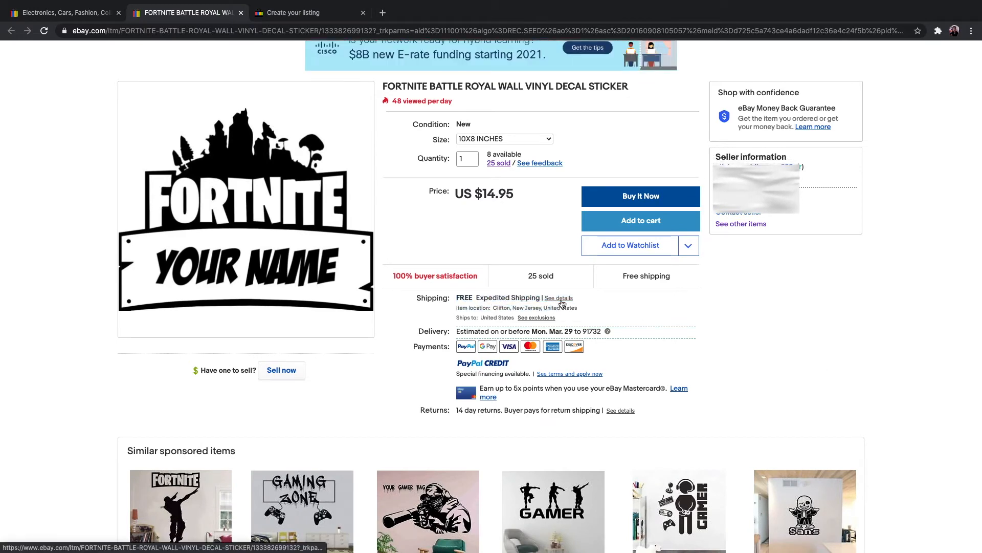
pyautogui.scroll(3, 561, 303)
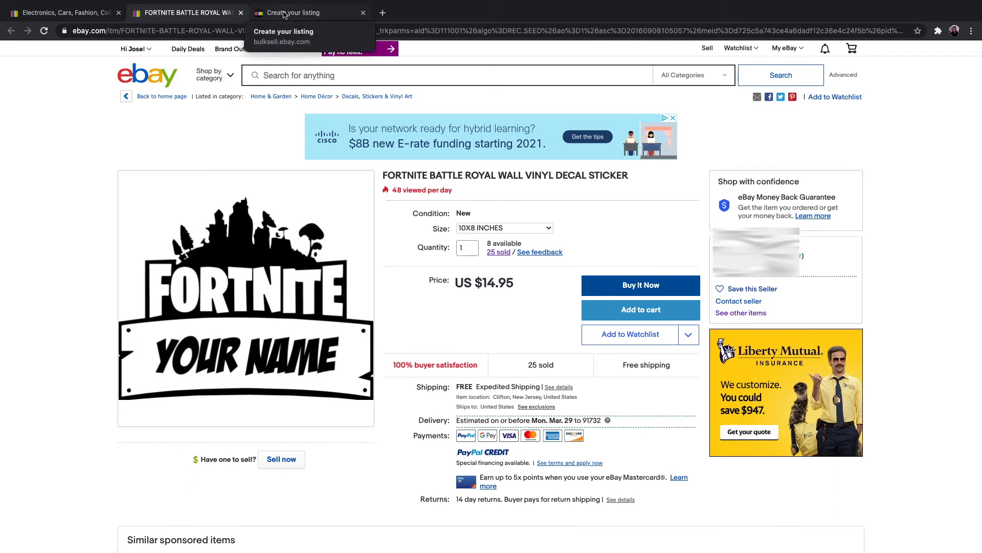
# Step: In the listing draft, price the Red variations at 12.99 for 9" x 7", 13.99 for 10" x 8" and 15.99 for 13.7" x 11"
pyautogui.click(284, 15)
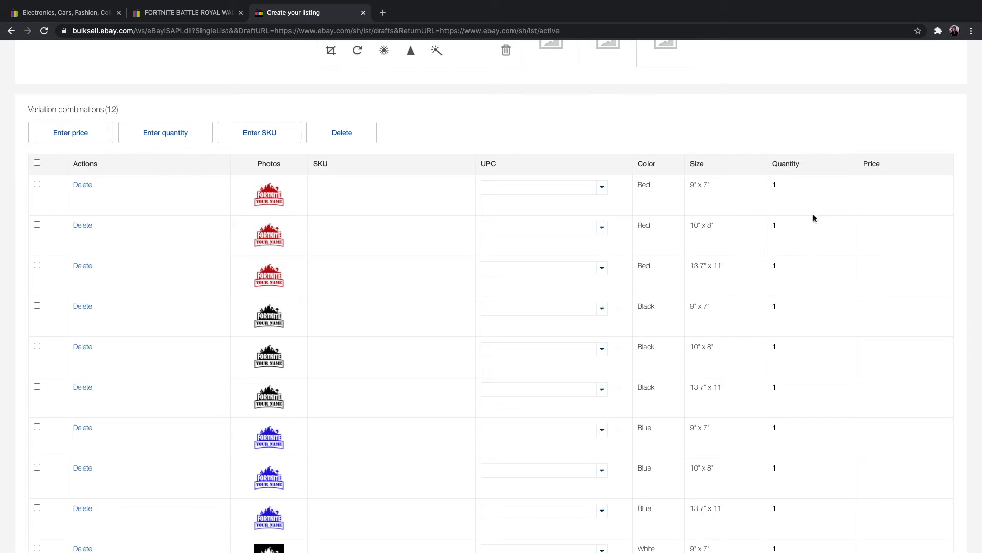
pyautogui.click(879, 186)
pyautogui.write('12.99')
pyautogui.click(876, 226)
pyautogui.write('13.99')
pyautogui.click(883, 267)
pyautogui.write('15.99')
# Step: Price the Black variations at 12.99 for 9" x 7", 13.99 for 10" x 8" and 15.99 for 13.7" x 11"
pyautogui.scroll(-2, 881, 309)
pyautogui.click(890, 214)
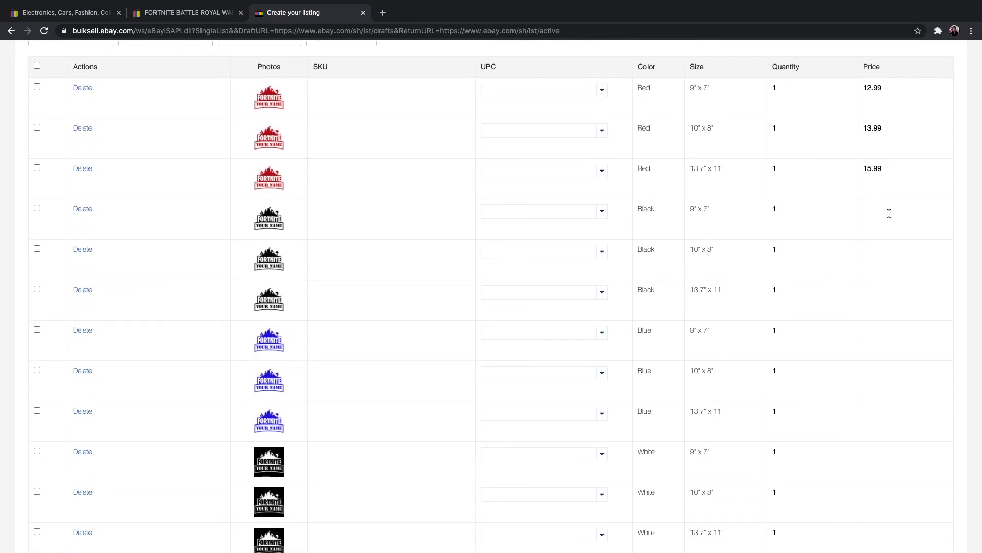
pyautogui.write('12.99')
pyautogui.click(890, 262)
pyautogui.write('13.99')
pyautogui.click(895, 296)
pyautogui.write('15.99')
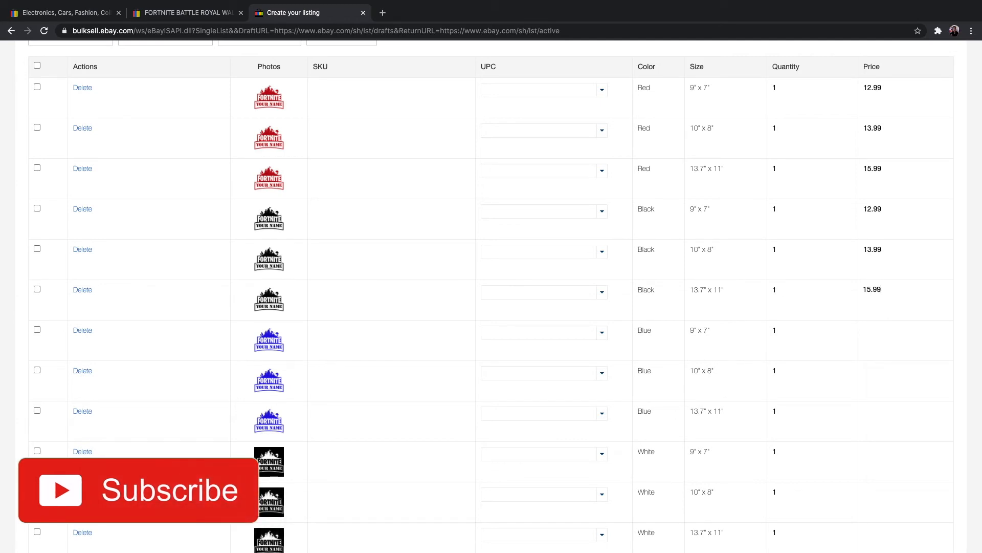
# Step: Price the Blue variations at 12.99 for 9" x 7", 13.99 for 10" x 8" and 15.99 for 13.7" x 11"
pyautogui.click(888, 343)
pyautogui.scroll(-1, 888, 343)
pyautogui.write('12.09')
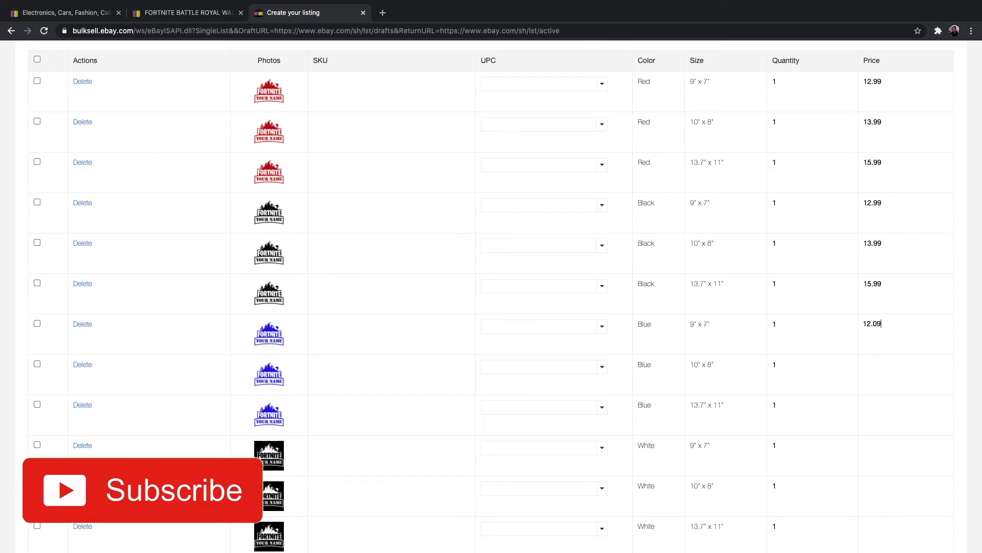
pyautogui.press('BackSpace')
pyautogui.press('BackSpace')
pyautogui.write('99')
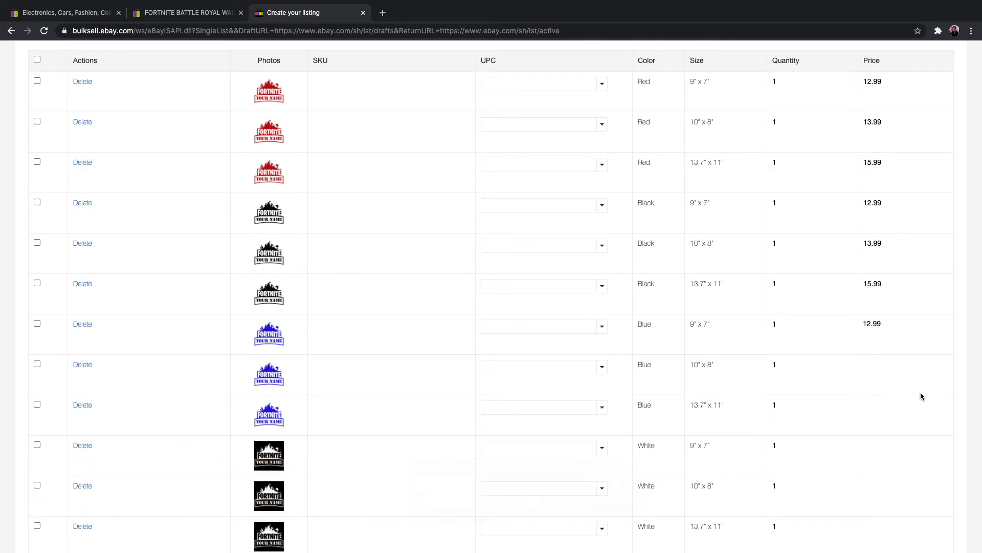
pyautogui.click(878, 370)
pyautogui.write('13.99')
pyautogui.click(893, 412)
pyautogui.write('15.99')
# Step: Price the White variations at 12.99 for 9" x 7", 13.99 for 10" x 8" and 15.99 for 13.7" x 11"
pyautogui.click(881, 457)
pyautogui.write('12.99')
pyautogui.scroll(-2, 897, 489)
pyautogui.click(887, 430)
pyautogui.write('13.99')
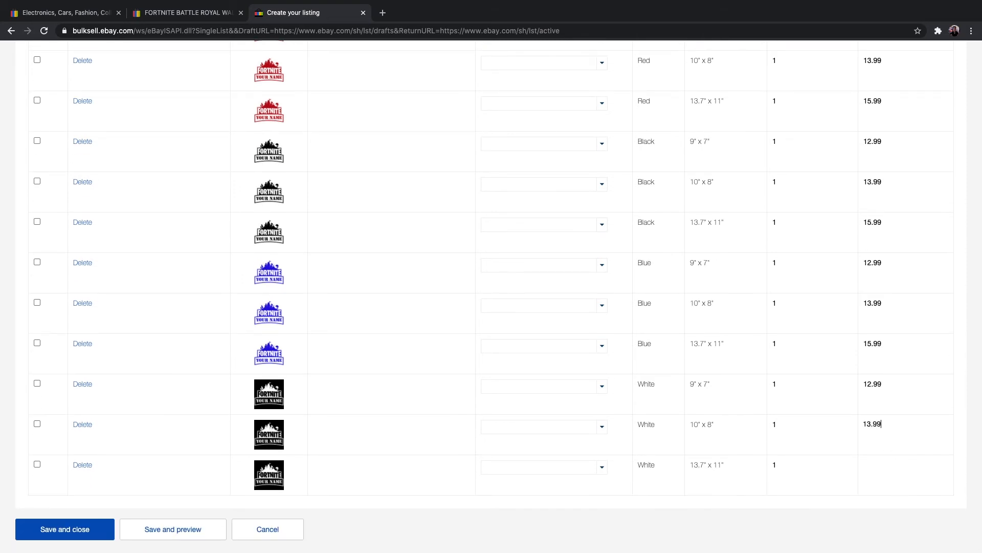
pyautogui.click(883, 477)
pyautogui.write('15.99')
pyautogui.click(716, 516)
# Step: Set the quantity of all three Red size variations to 12
pyautogui.scroll(4, 801, 417)
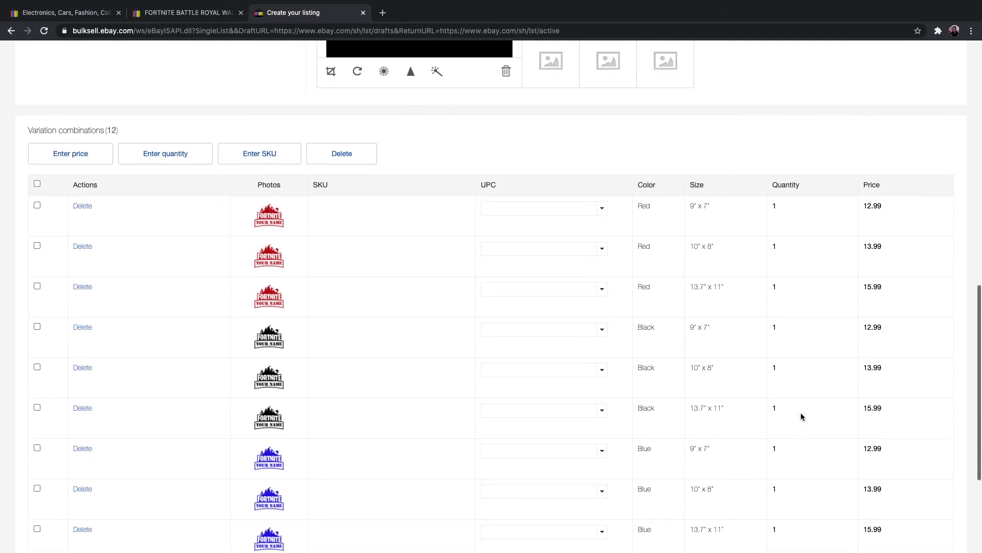
pyautogui.doubleClick(782, 206)
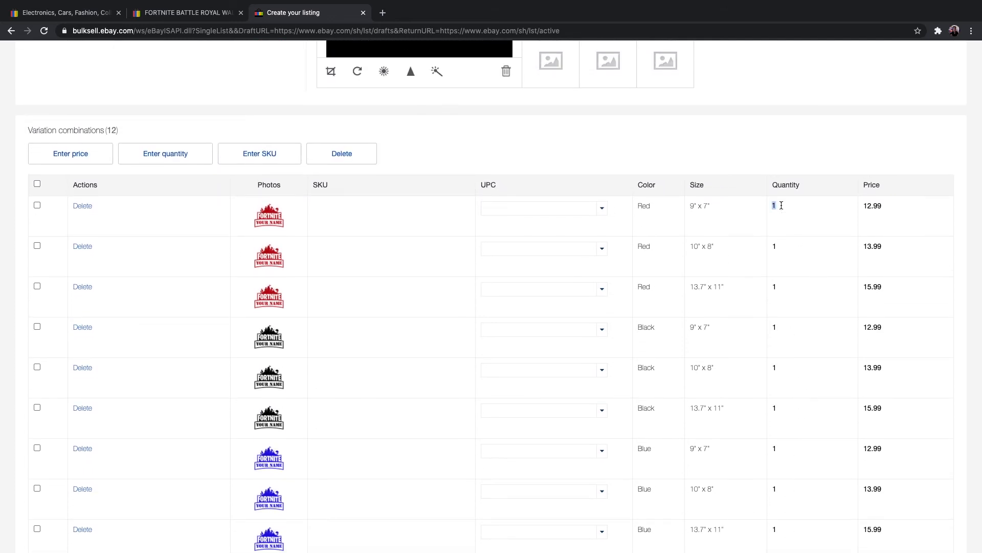
pyautogui.write('12')
pyautogui.doubleClick(781, 246)
pyautogui.write('12')
pyautogui.doubleClick(788, 285)
pyautogui.write('12')
# Step: Set the quantity of all three Black size variations to 12
pyautogui.doubleClick(787, 330)
pyautogui.write('12')
pyautogui.doubleClick(788, 368)
pyautogui.write('12')
pyautogui.doubleClick(788, 410)
pyautogui.write('12')
# Step: Set the quantity of all three Blue size variations to 12
pyautogui.doubleClick(783, 448)
pyautogui.write('2')
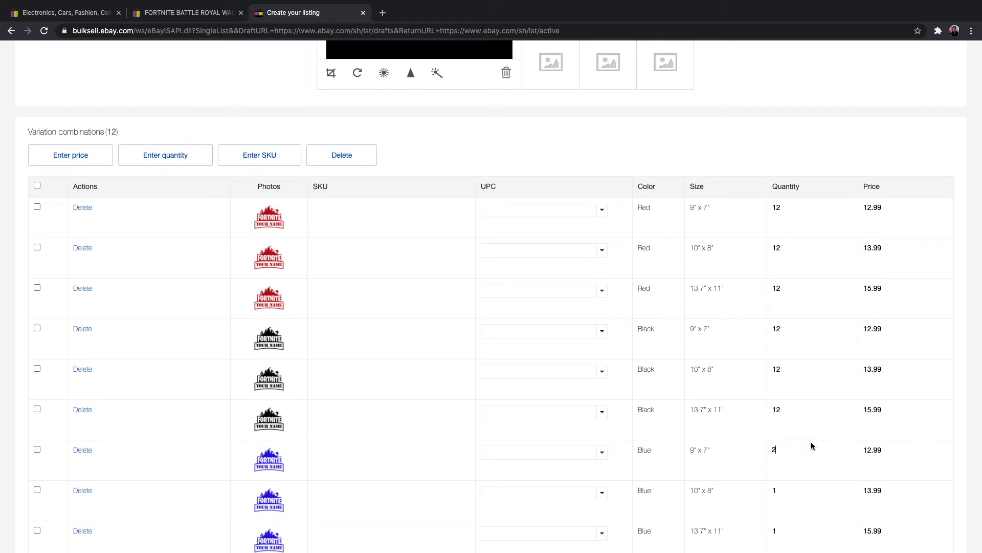
pyautogui.press('BackSpace')
pyautogui.write('12')
pyautogui.scroll(-5, 825, 447)
pyautogui.doubleClick(781, 361)
pyautogui.write('12')
pyautogui.doubleClick(789, 401)
pyautogui.write('12')
# Step: Set the quantity of all three White size variations to 12, then save and close the variations editor
pyautogui.doubleClick(791, 440)
pyautogui.write('12')
pyautogui.doubleClick(789, 475)
pyautogui.write('12')
pyautogui.scroll(-2, 800, 479)
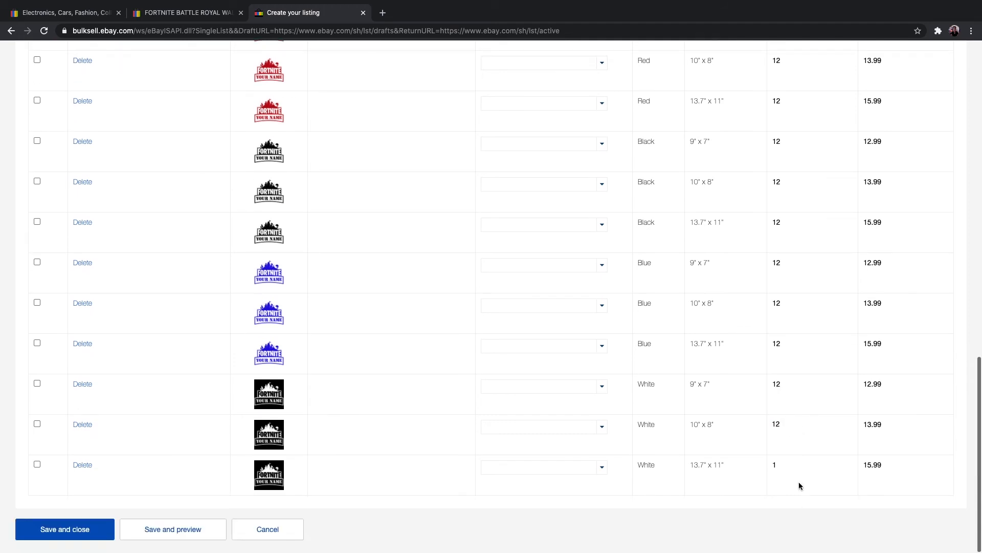
pyautogui.doubleClick(788, 472)
pyautogui.write('12')
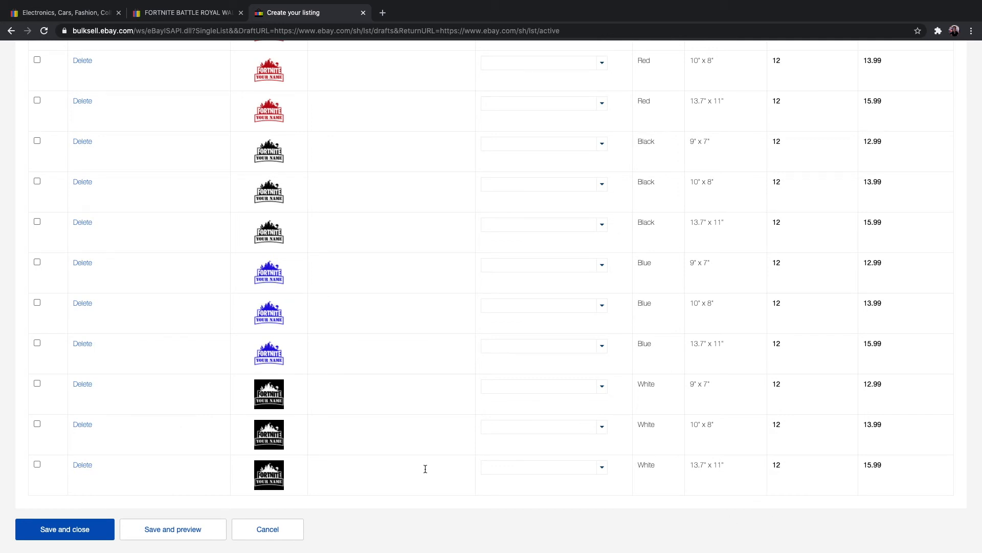
pyautogui.click(87, 530)
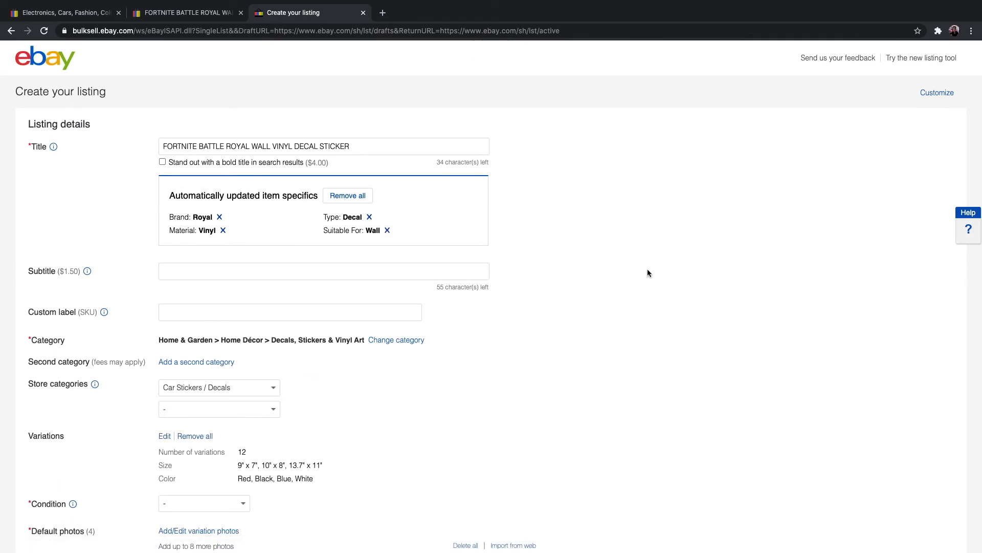
# Step: Change the required Brand item specific to Oracal
pyautogui.scroll(-5, 647, 273)
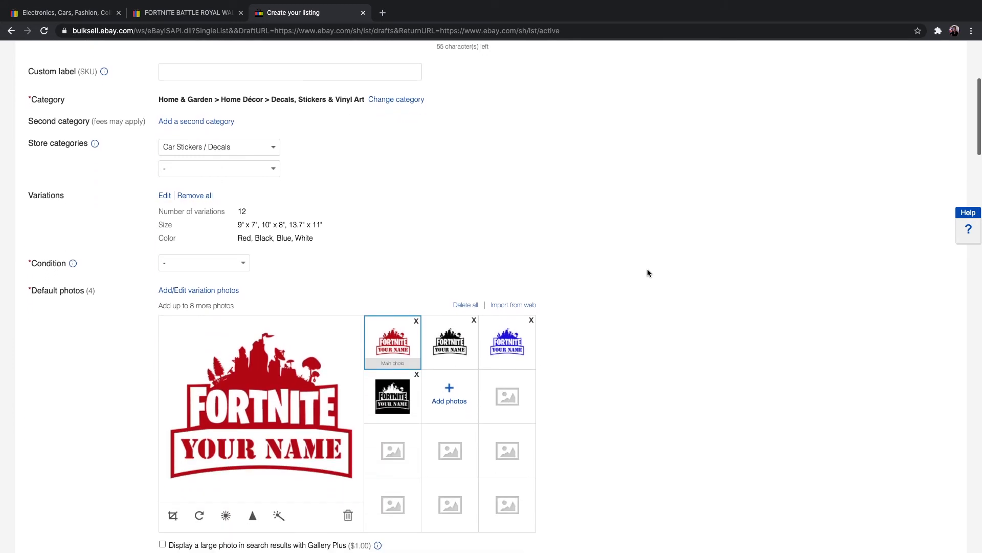
pyautogui.scroll(-2, 647, 271)
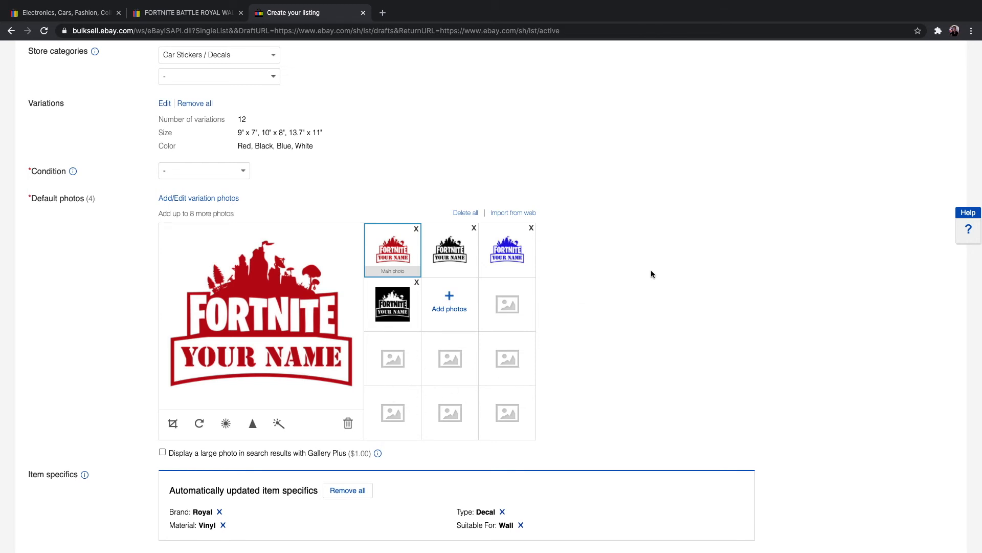
pyautogui.scroll(-4, 651, 274)
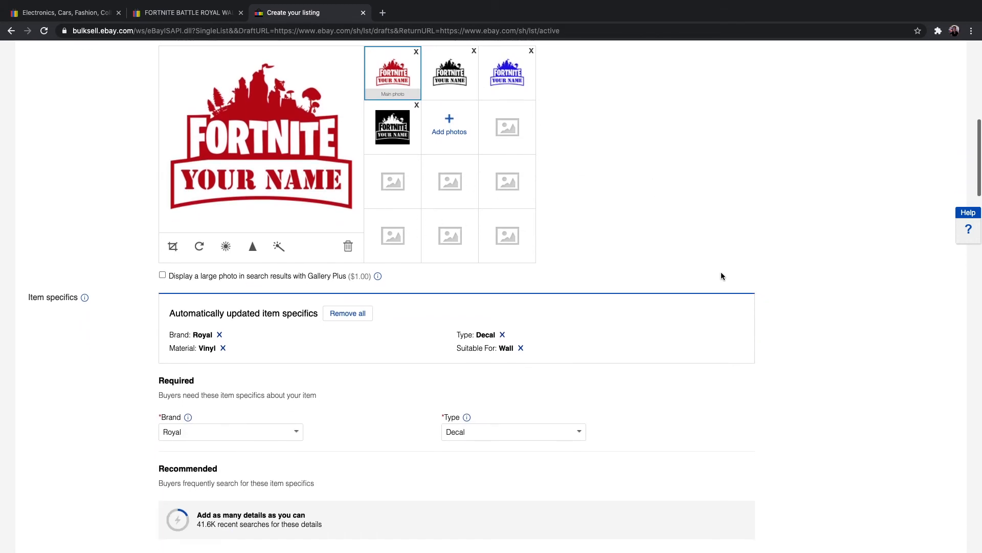
pyautogui.scroll(-3, 722, 277)
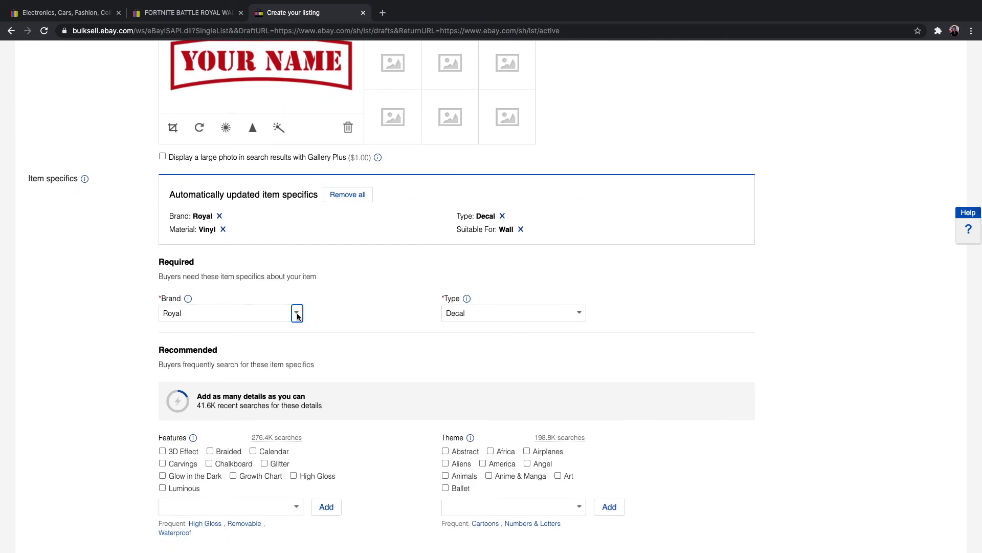
pyautogui.click(297, 317)
pyautogui.click(190, 346)
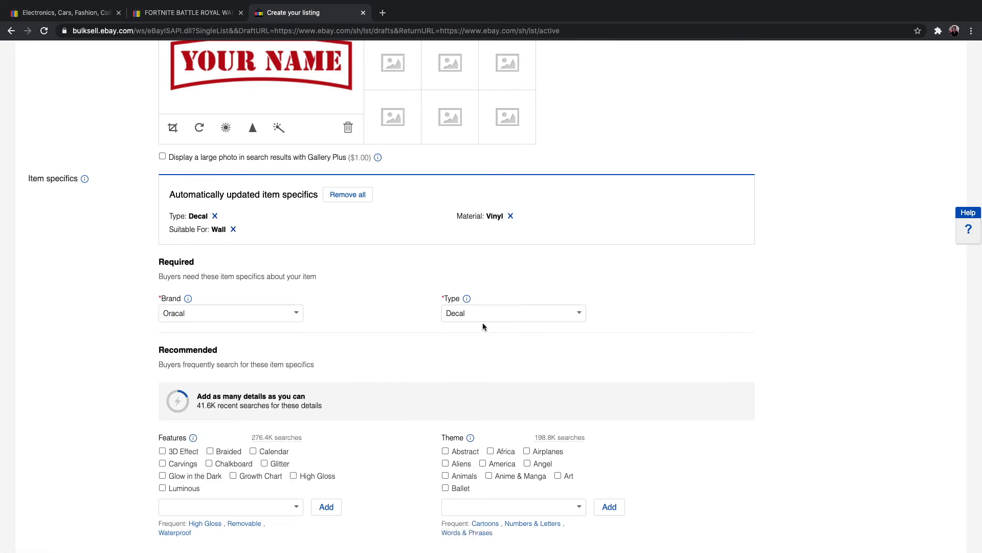
# Step: Examine the recommended item specifics and the empty item description section of the listing
pyautogui.scroll(-3, 378, 362)
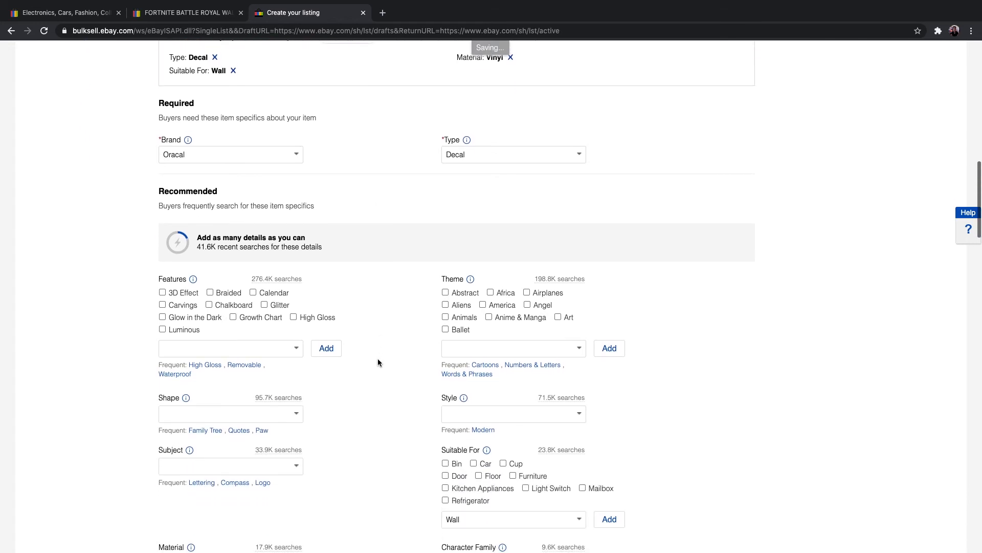
pyautogui.scroll(-3, 378, 362)
pyautogui.scroll(-1, 378, 360)
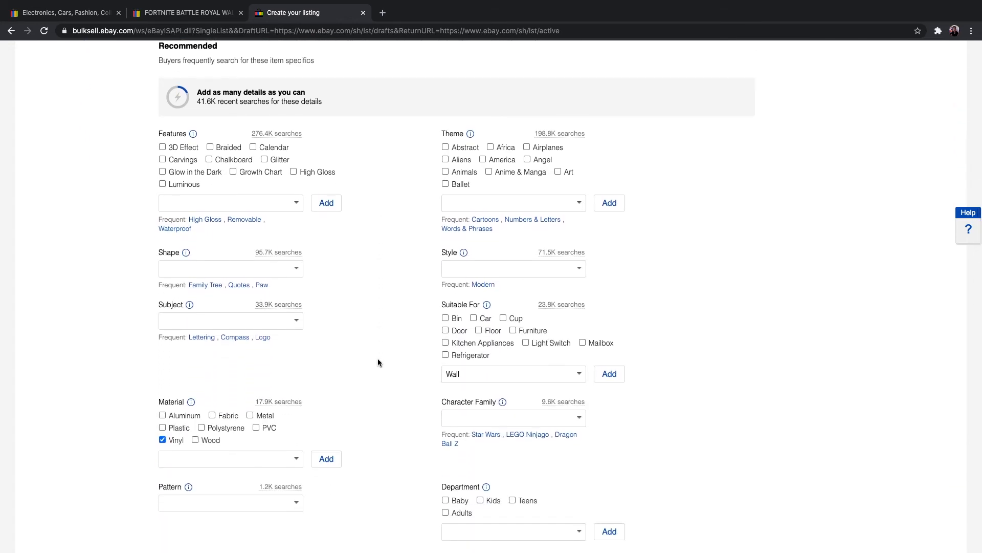
pyautogui.scroll(-3, 378, 362)
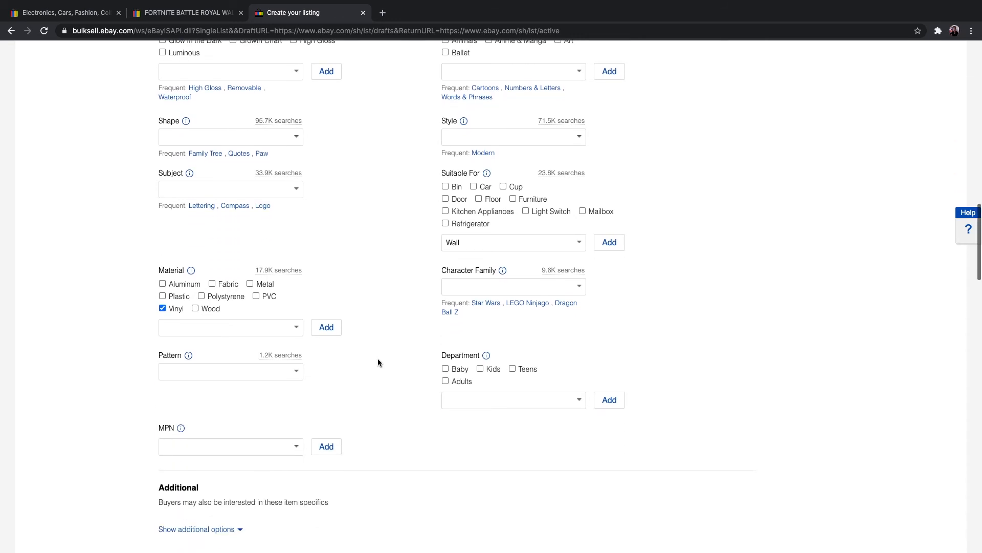
pyautogui.scroll(1, 377, 363)
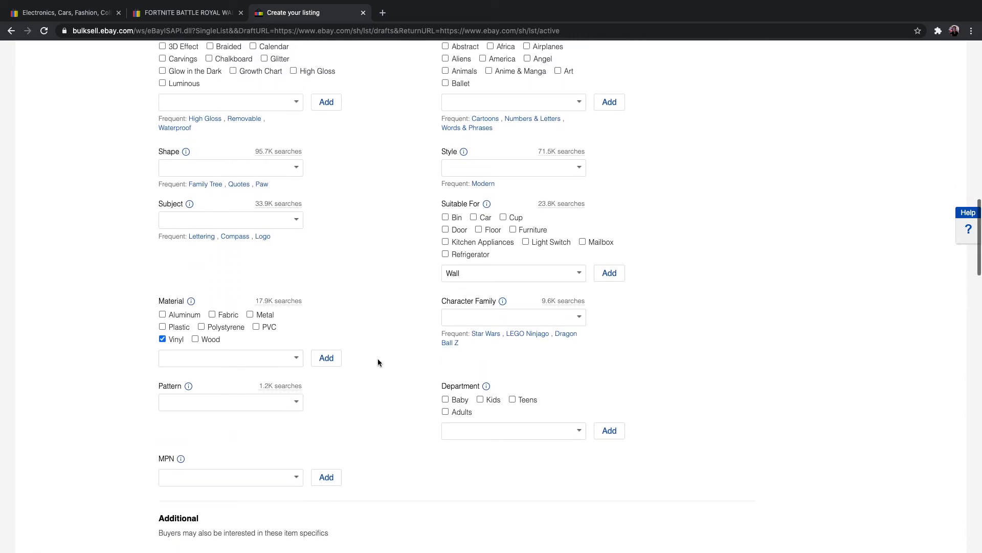
pyautogui.scroll(-1, 378, 362)
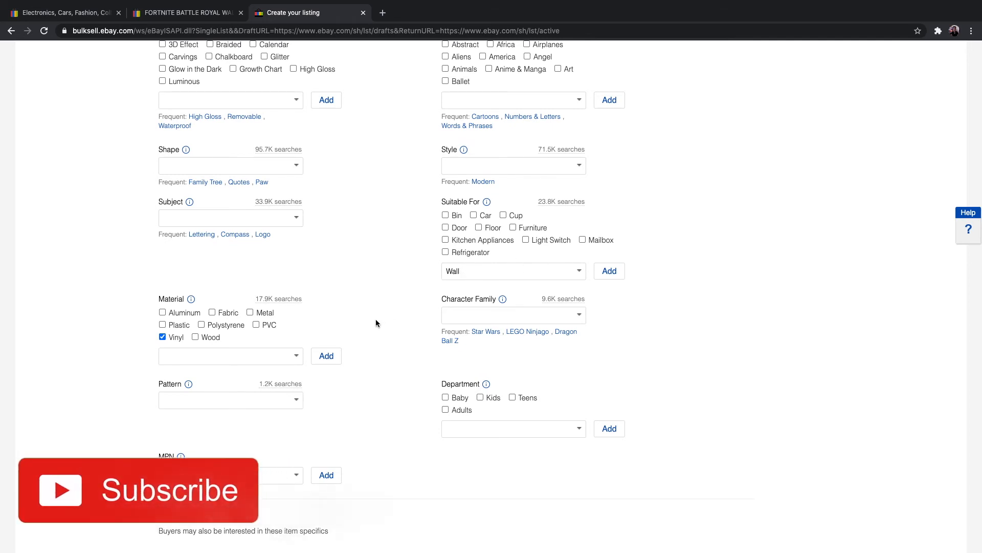
pyautogui.scroll(-5, 377, 322)
pyautogui.scroll(-2, 386, 323)
pyautogui.click(213, 322)
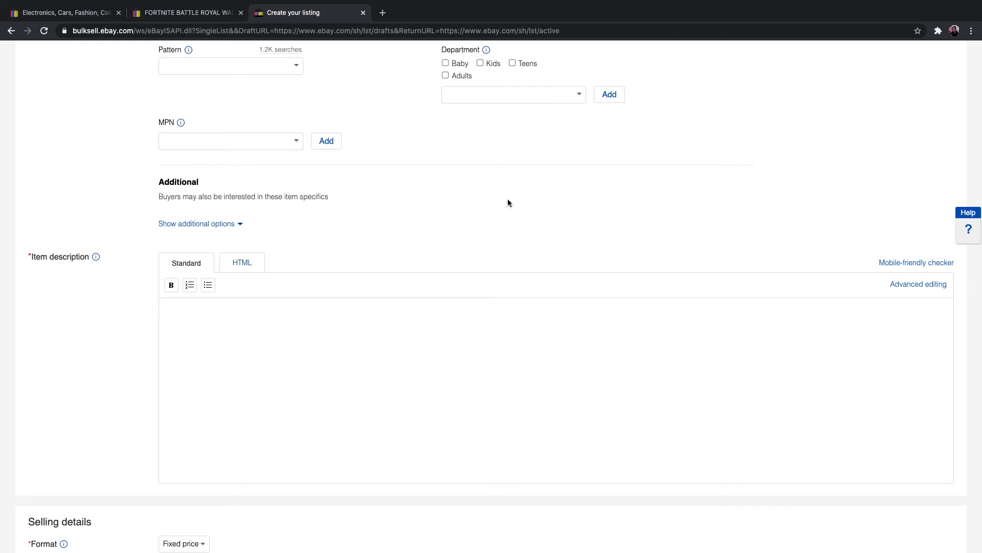
# Step: Open Google in a new browser tab and search for "fortnite"
pyautogui.click(383, 12)
pyautogui.write('google.com')
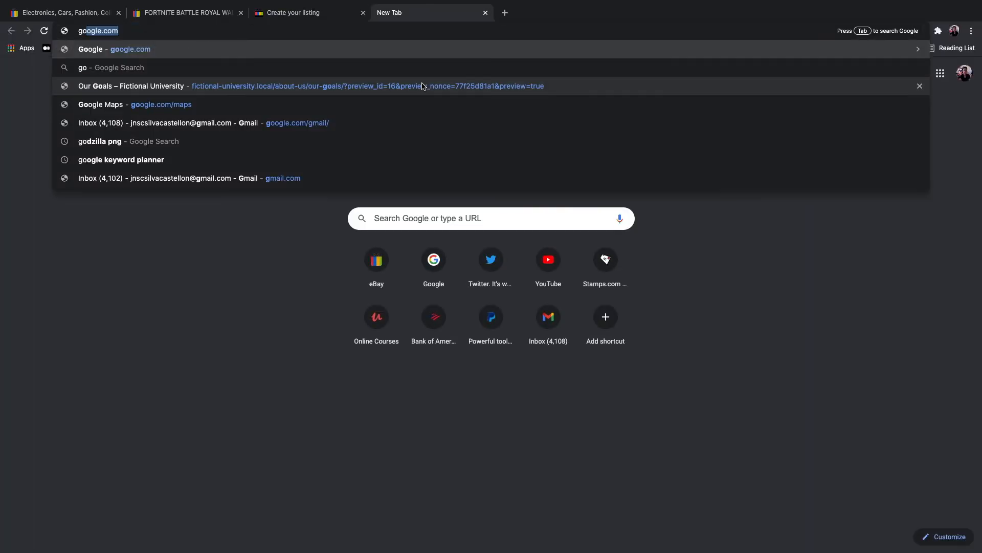
pyautogui.press('Return')
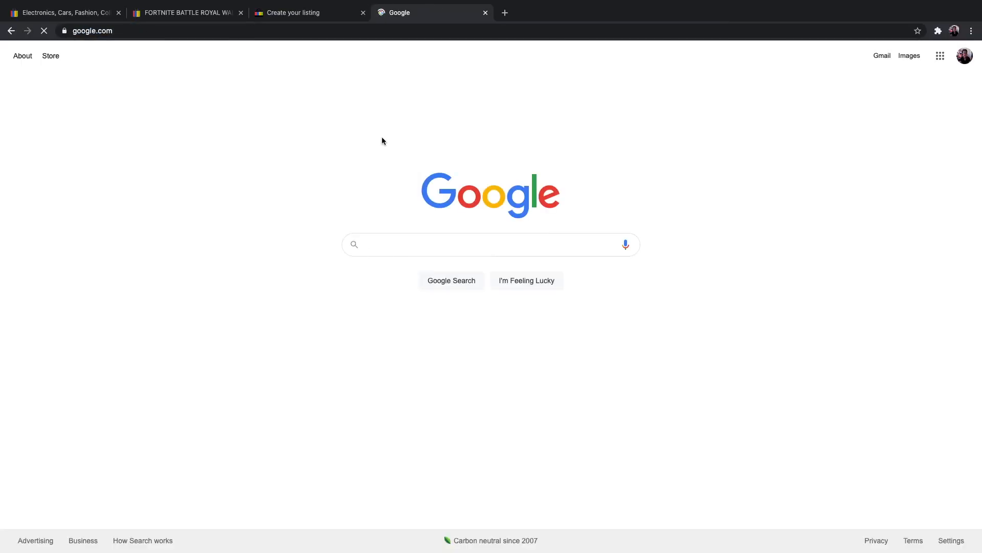
pyautogui.write('for')
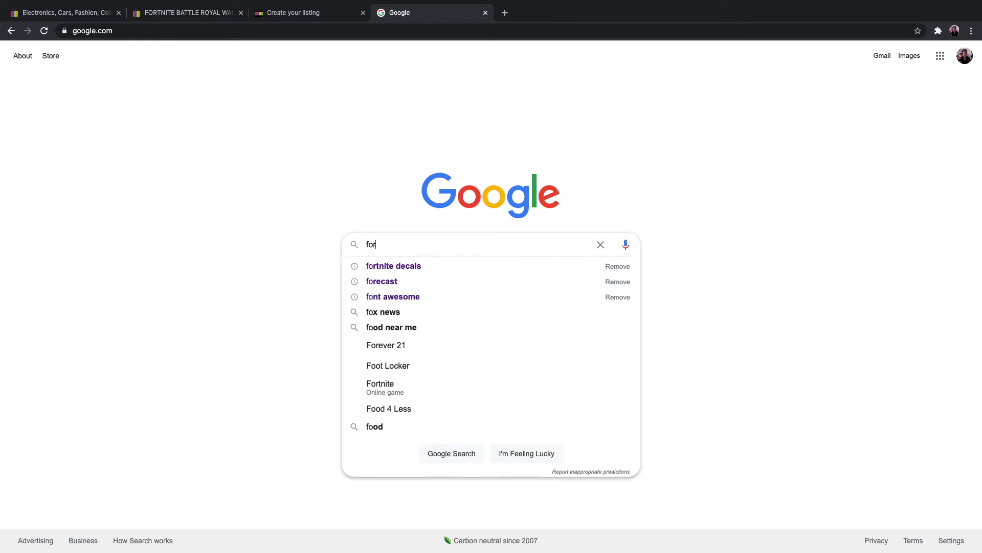
pyautogui.write('tnite')
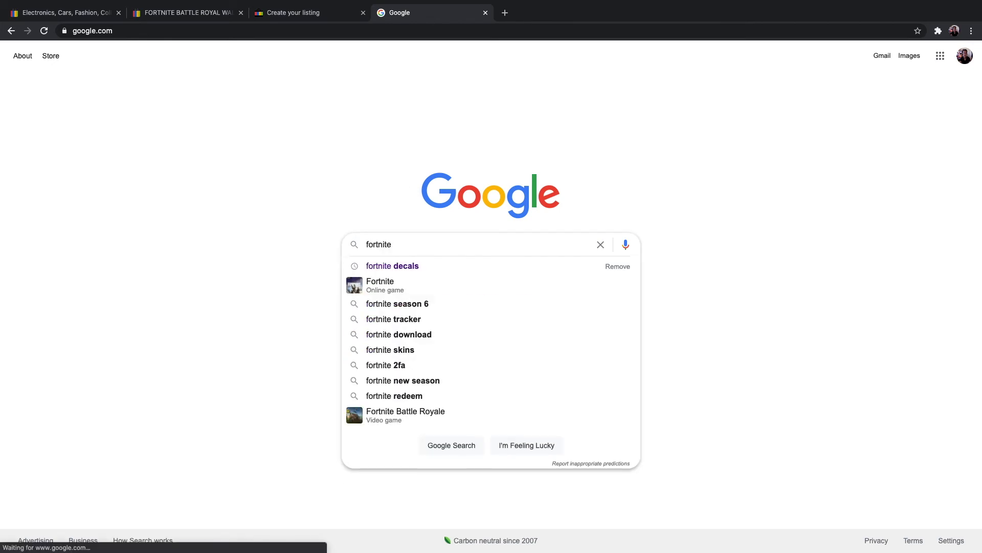
pyautogui.press('Return')
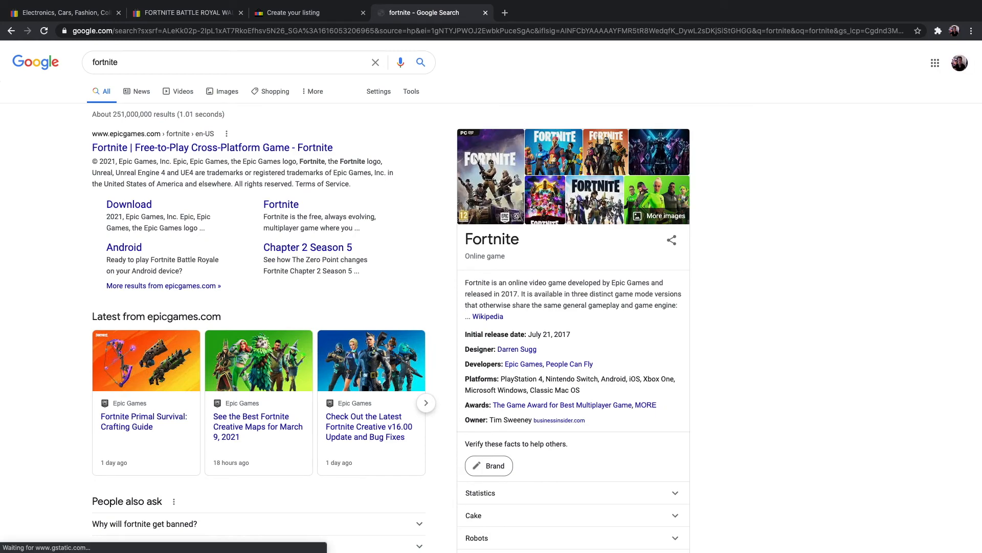
# Step: Look through the search results, open the official Epic Games Fortnite site in its own tab and examine its home page
pyautogui.scroll(-12, 88, 238)
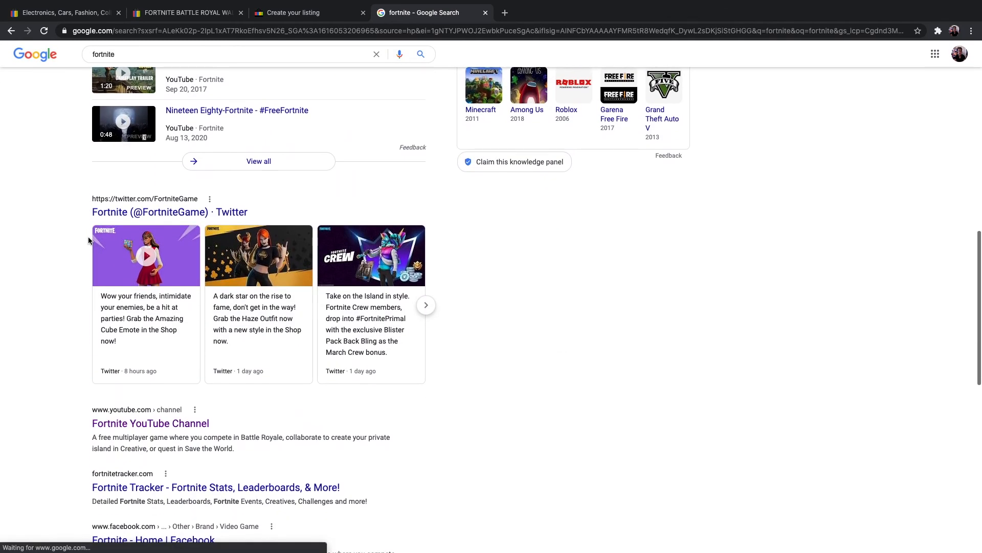
pyautogui.scroll(-4, 88, 241)
pyautogui.scroll(-6, 88, 241)
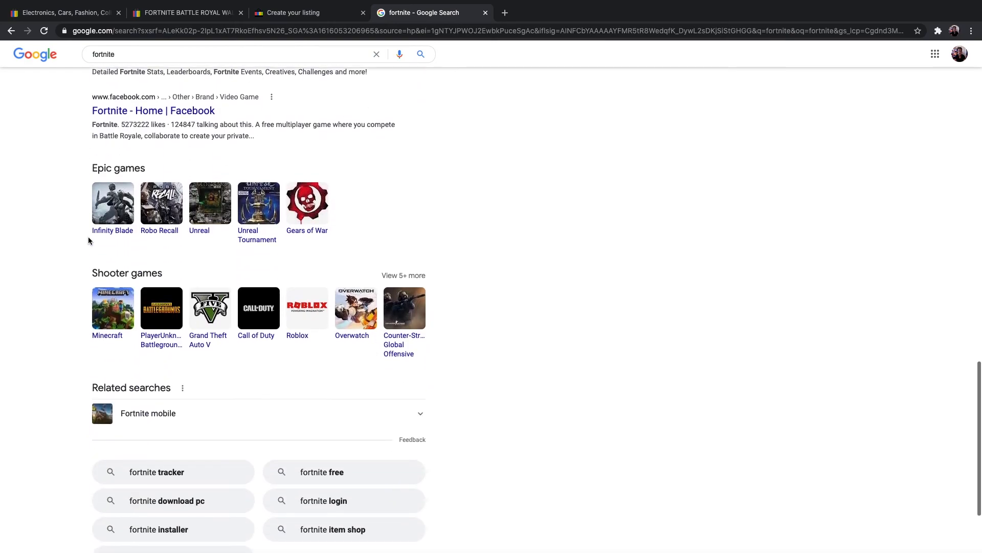
pyautogui.scroll(20, 88, 240)
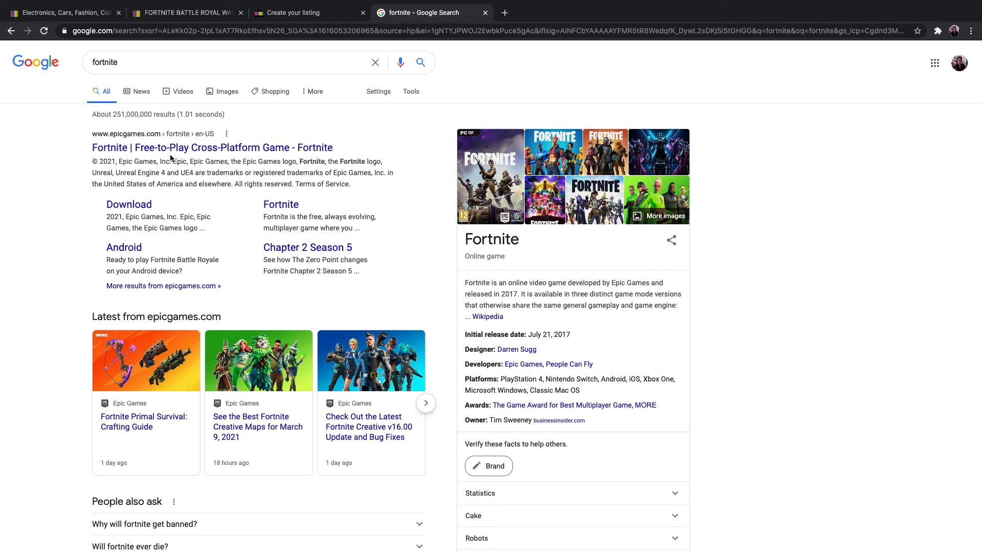
pyautogui.rightClick(221, 145)
pyautogui.click(260, 150)
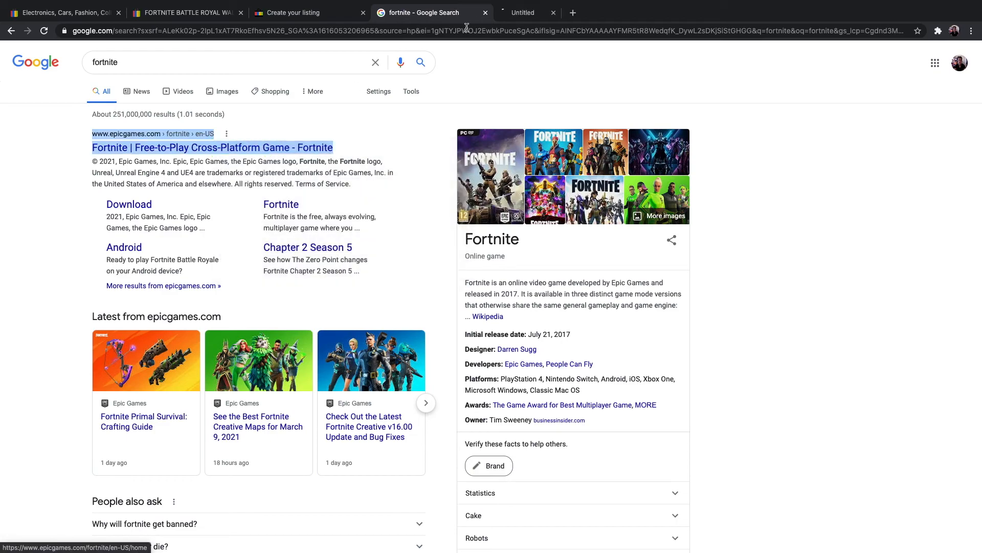
pyautogui.click(538, 12)
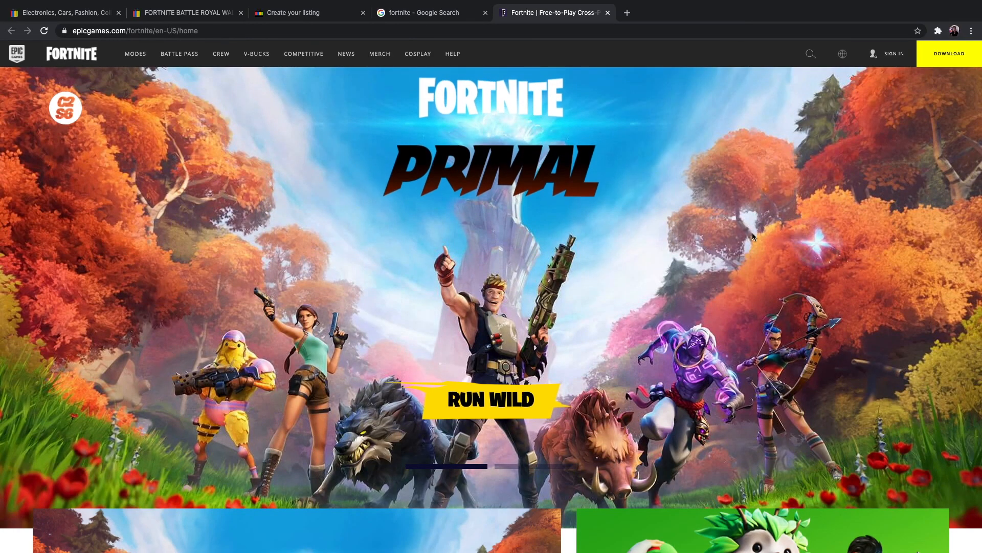
pyautogui.scroll(-8, 718, 233)
pyautogui.scroll(-20, 718, 234)
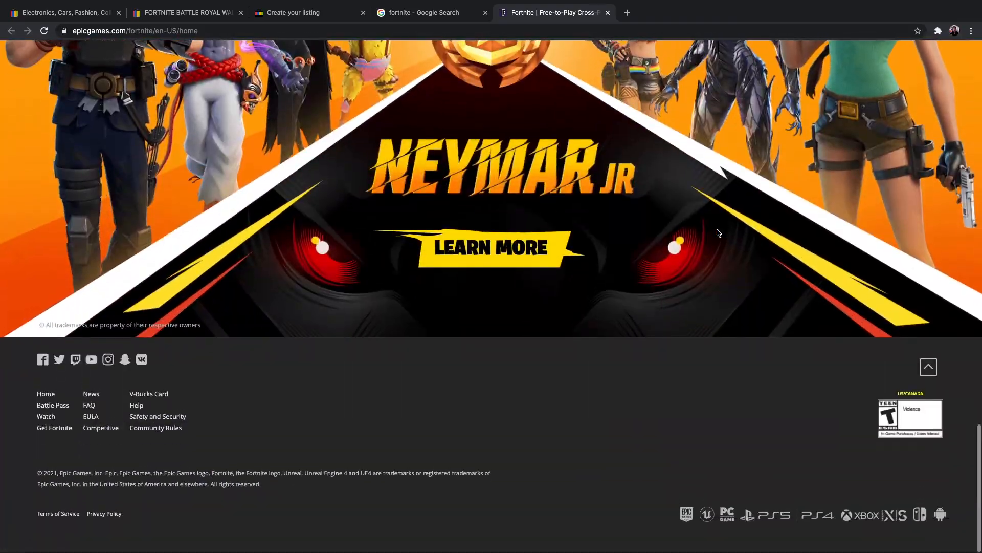
pyautogui.scroll(20, 719, 234)
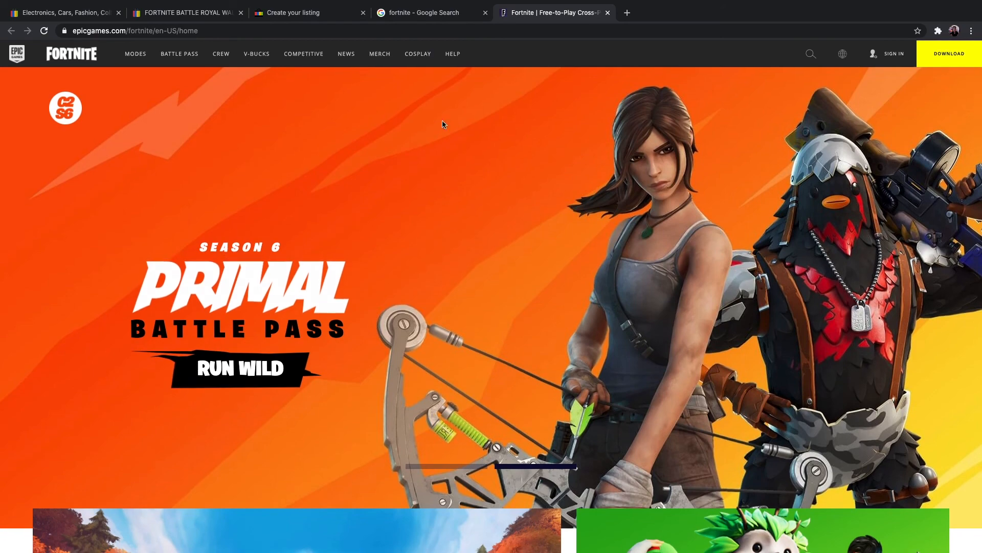
# Step: Open the site's Battle Royale mode page, read through it for description text, and return to the Google results
pyautogui.moveTo(132, 60)
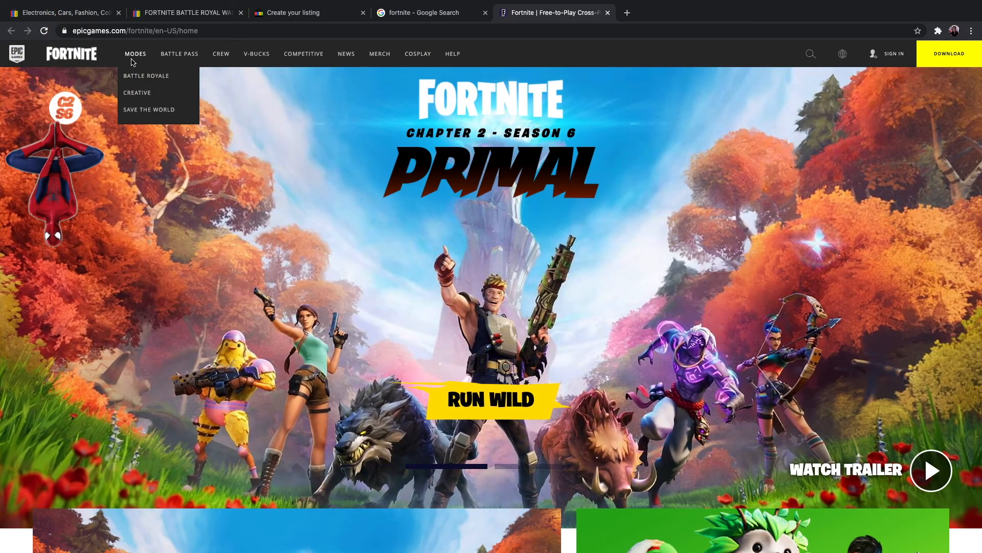
pyautogui.click(137, 75)
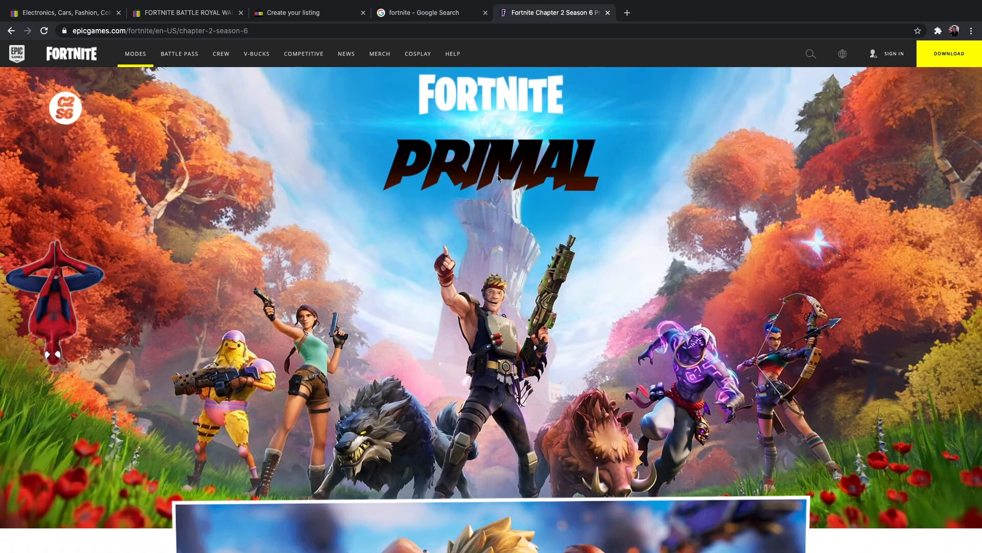
pyautogui.scroll(-9, 480, 171)
pyautogui.scroll(-4, 480, 171)
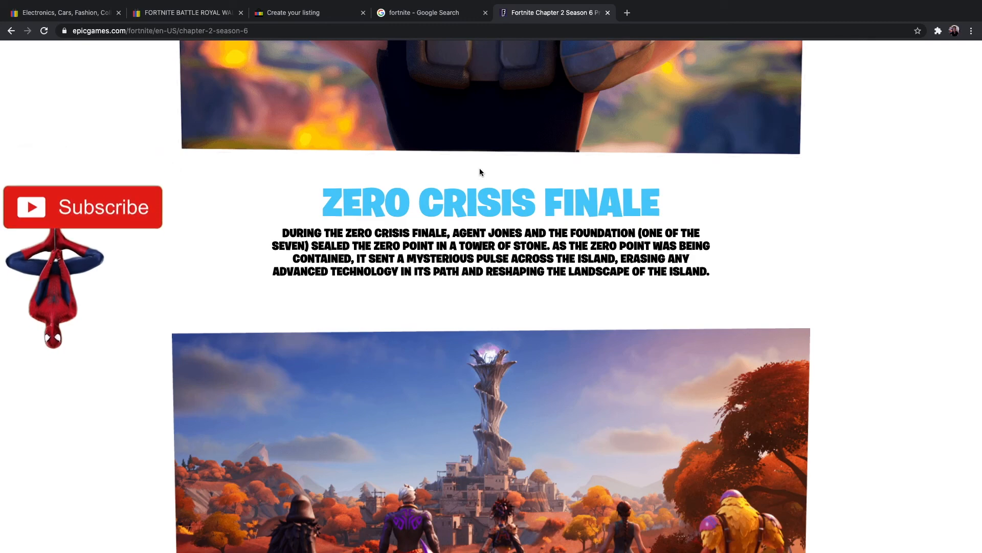
pyautogui.scroll(-20, 480, 172)
pyautogui.scroll(-20, 480, 172)
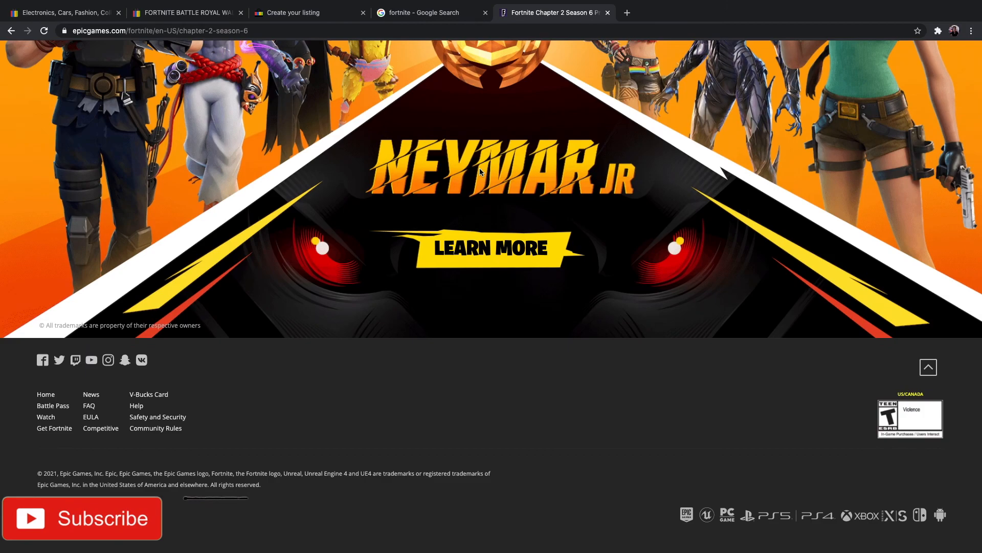
pyautogui.scroll(20, 480, 171)
pyautogui.scroll(15, 483, 172)
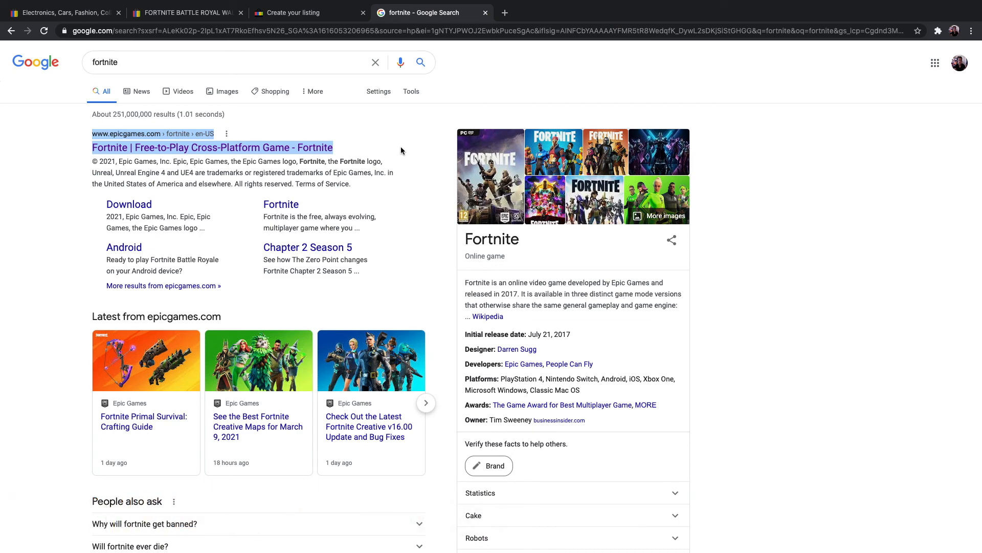
# Step: Search Google for "fortnite history" and open the Fortnite Wikipedia article from the results
pyautogui.scroll(-5, 78, 310)
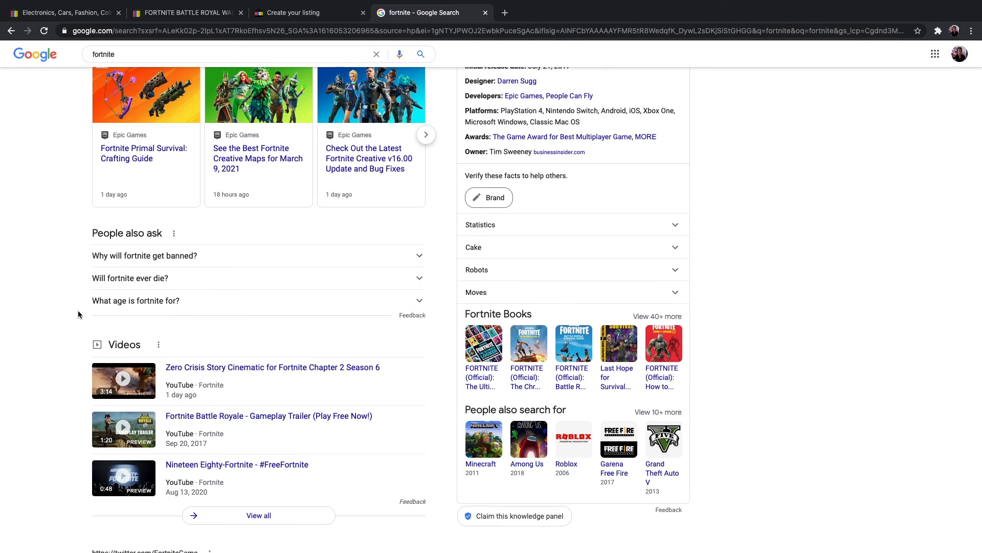
pyautogui.scroll(6, 78, 297)
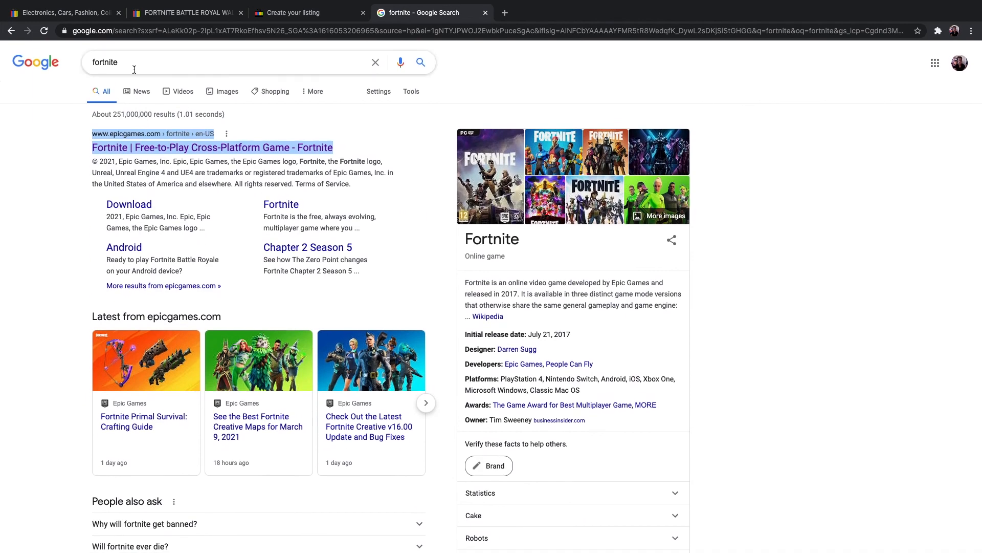
pyautogui.click(130, 61)
pyautogui.write('hi')
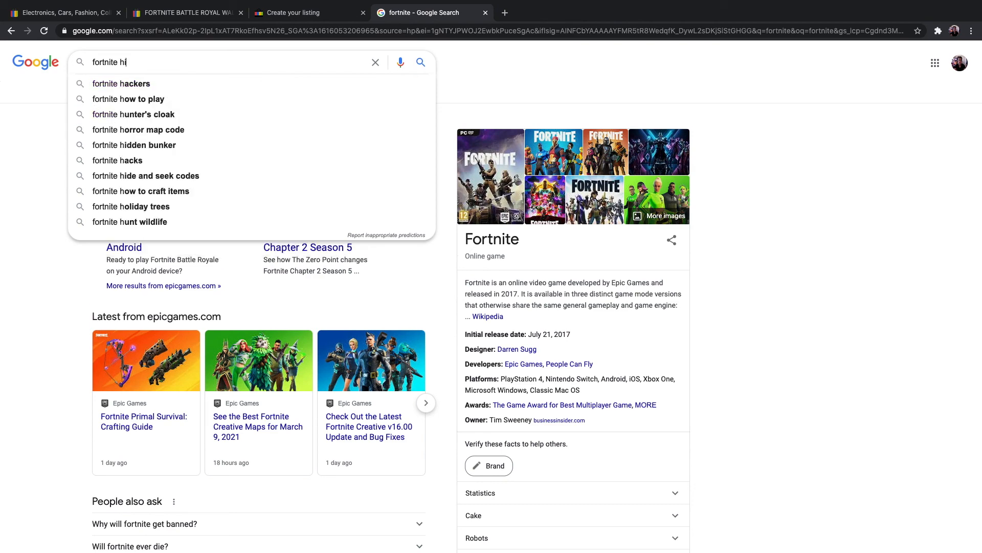
pyautogui.write('story')
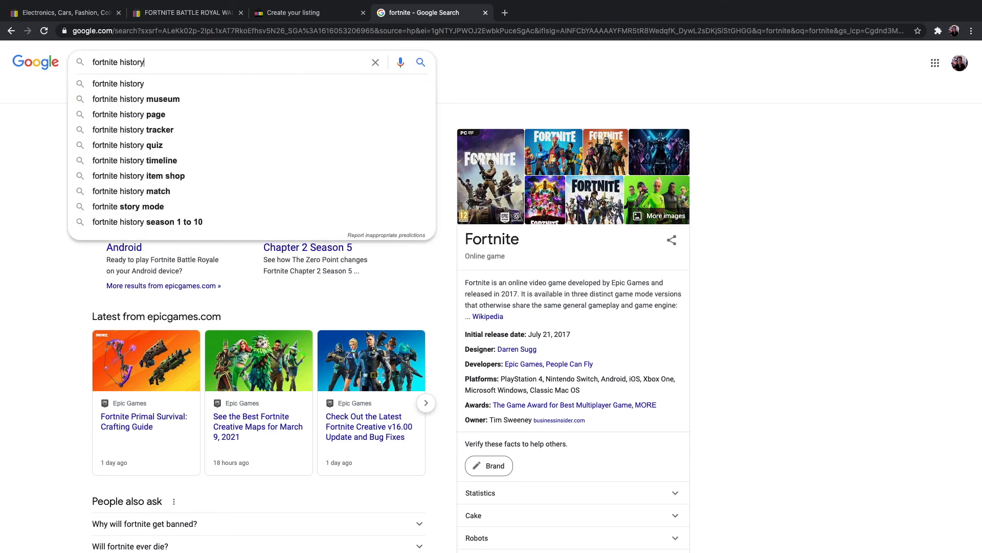
pyautogui.press('Return')
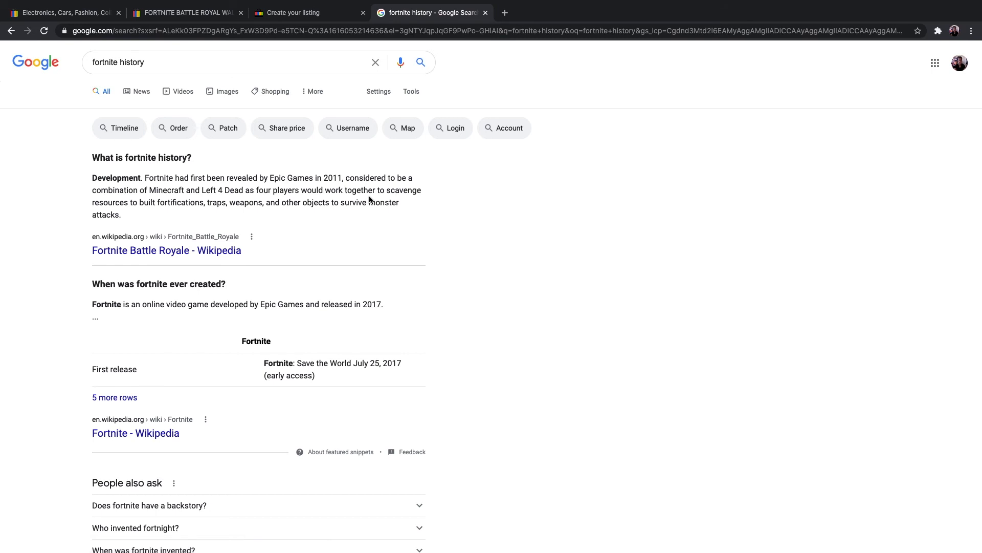
pyautogui.scroll(-3, 369, 198)
pyautogui.click(155, 320)
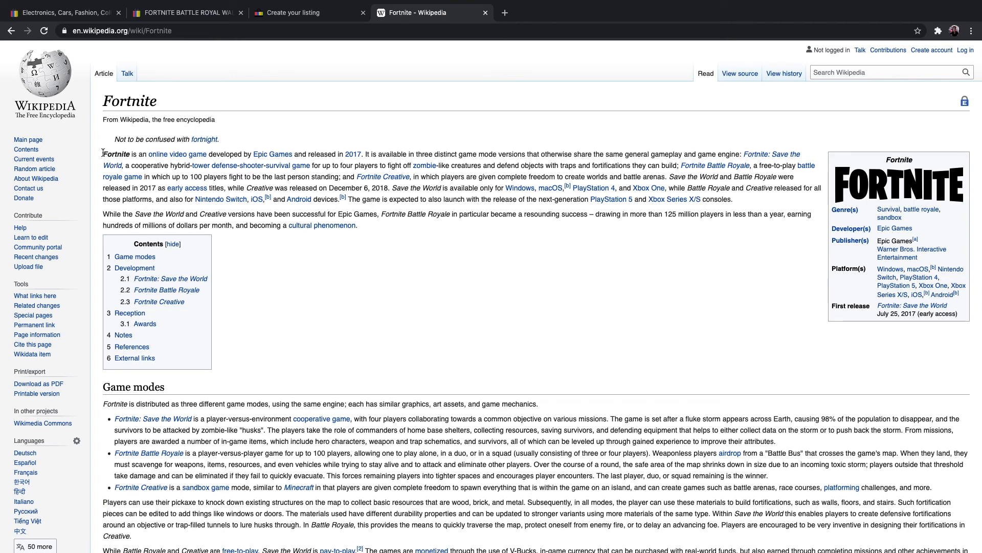
# Step: Copy the first two sentences of the Wikipedia article's introduction into the eBay listing's item description
pyautogui.scroll(-1, 102, 153)
pyautogui.moveTo(103, 149); pyautogui.dragTo(667, 169)
pyautogui.press('super+c')
pyautogui.scroll(-1, 641, 160)
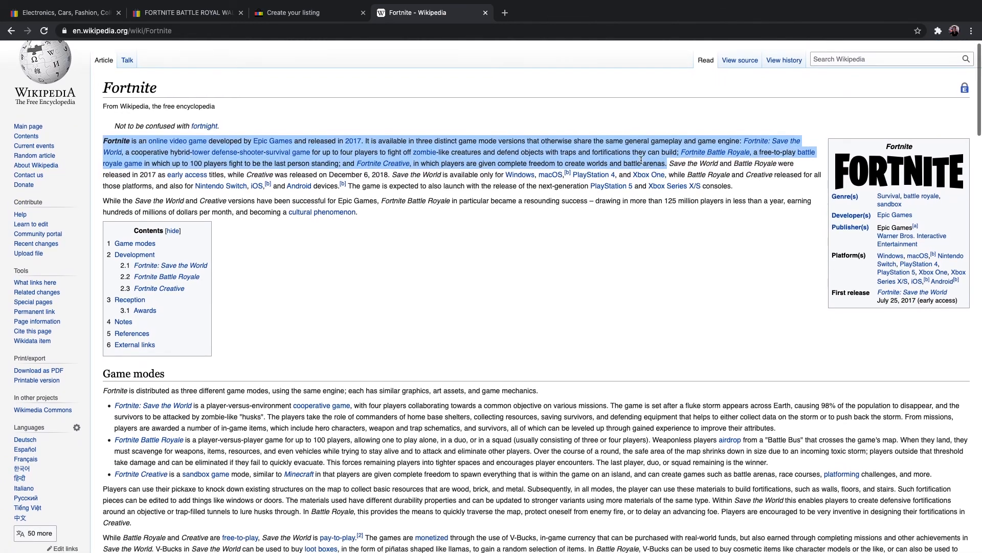
pyautogui.rightClick(641, 160)
pyautogui.click(647, 173)
pyautogui.click(310, 14)
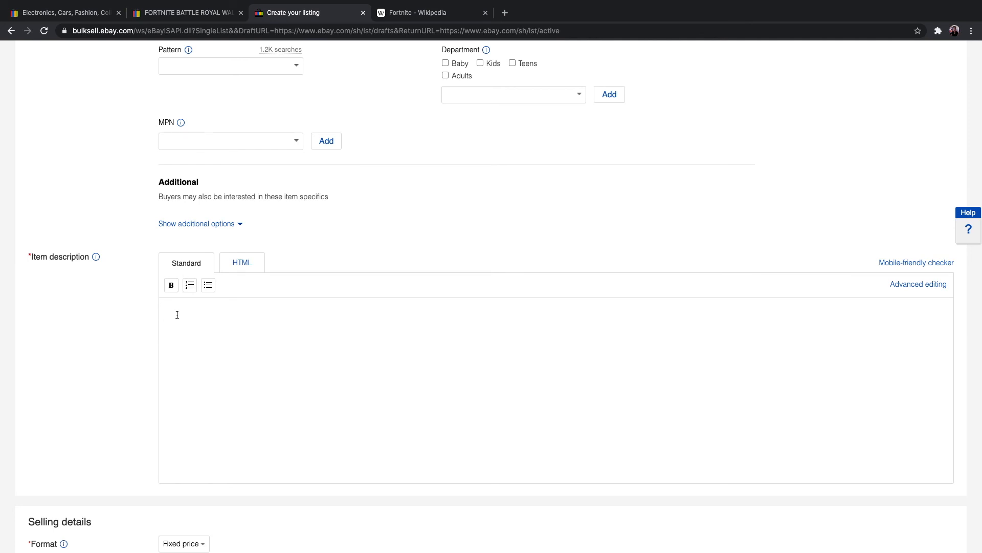
pyautogui.press('super+v')
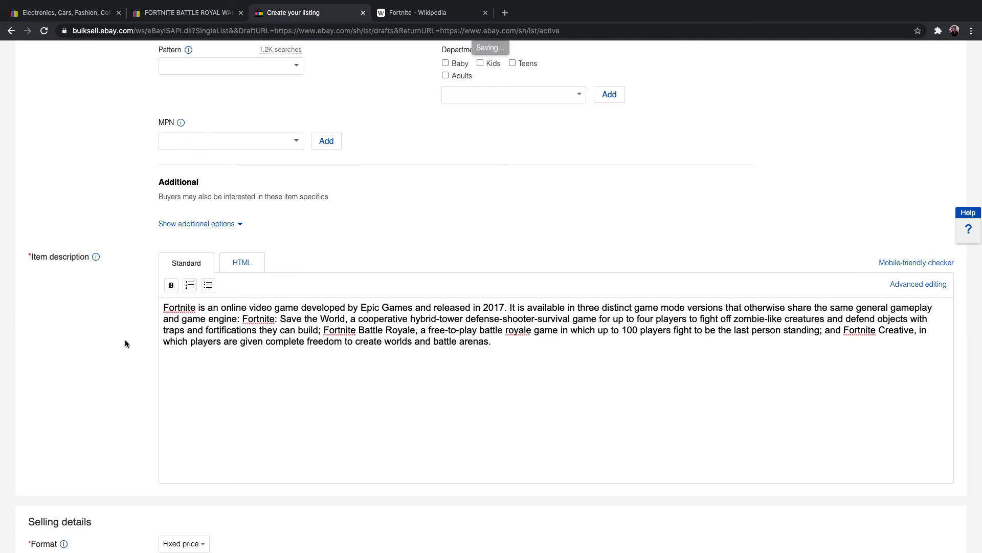
# Step: Schedule the fixed-price listing to start on Thursday, Mar 18 at 3:00 PM PDT in the selling details
pyautogui.scroll(-5, 353, 357)
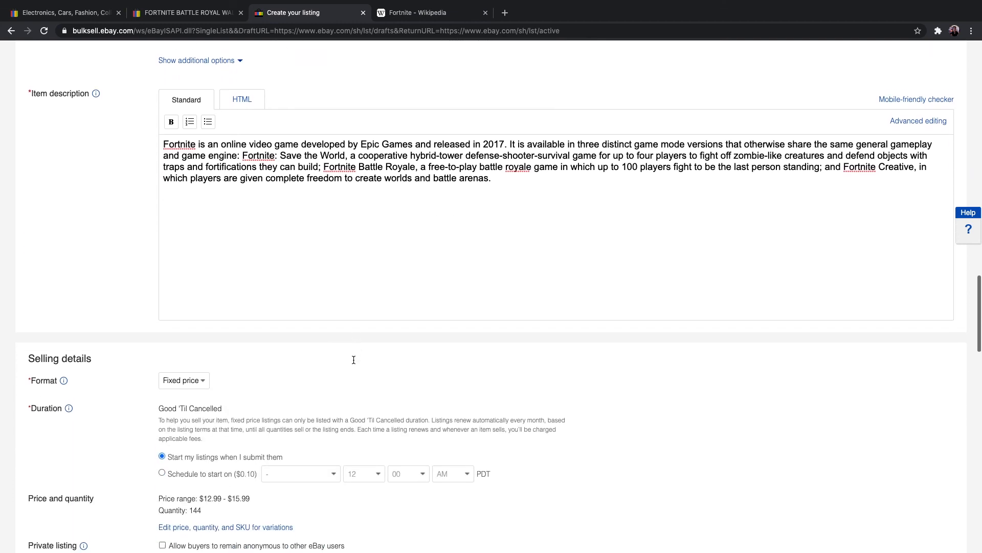
pyautogui.scroll(-2, 354, 362)
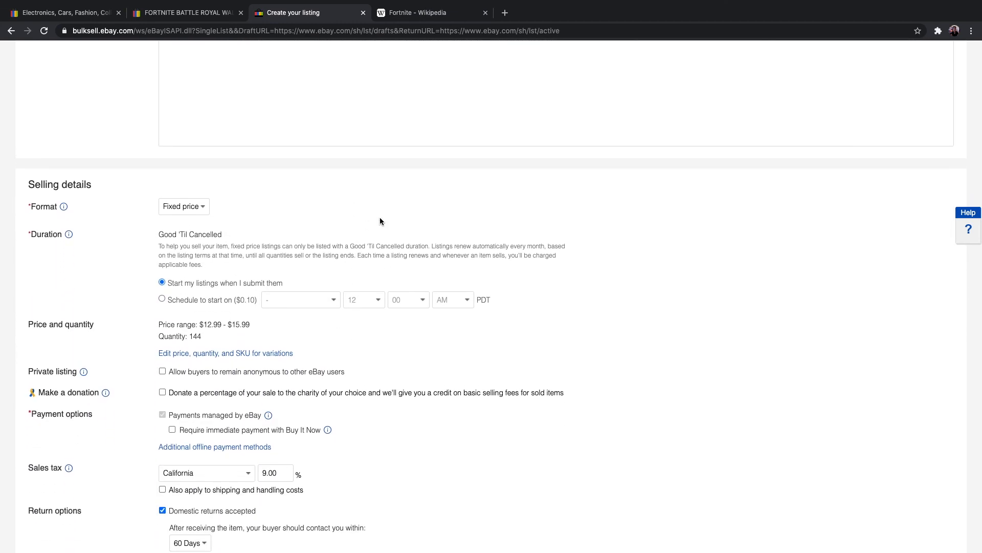
pyautogui.scroll(-1, 381, 221)
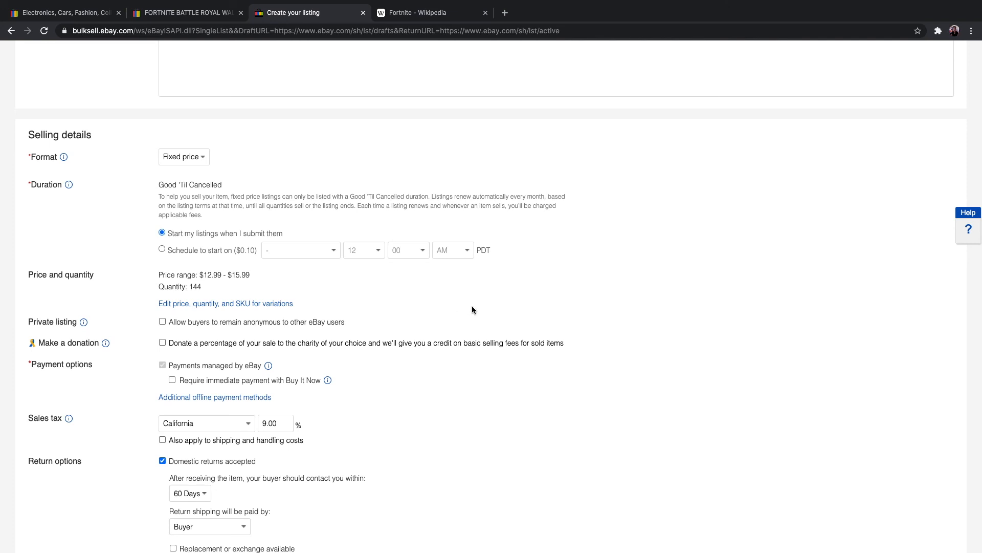
pyautogui.click(163, 250)
pyautogui.click(378, 250)
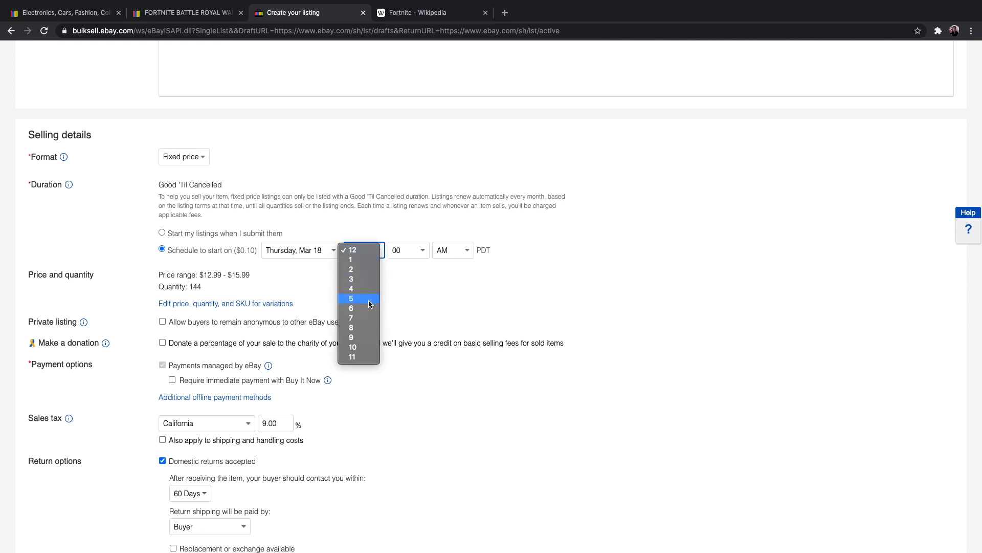
pyautogui.click(361, 279)
pyautogui.click(468, 253)
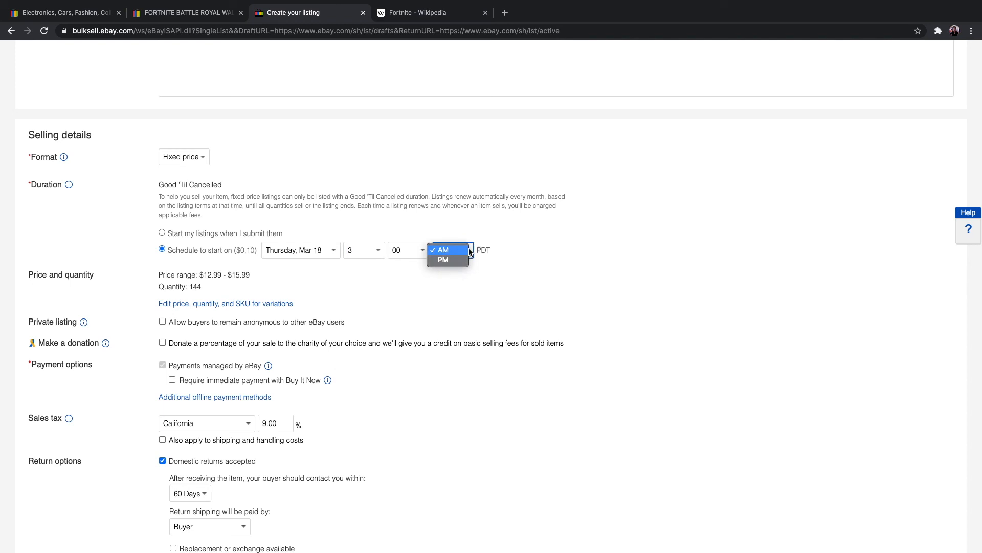
pyautogui.click(450, 262)
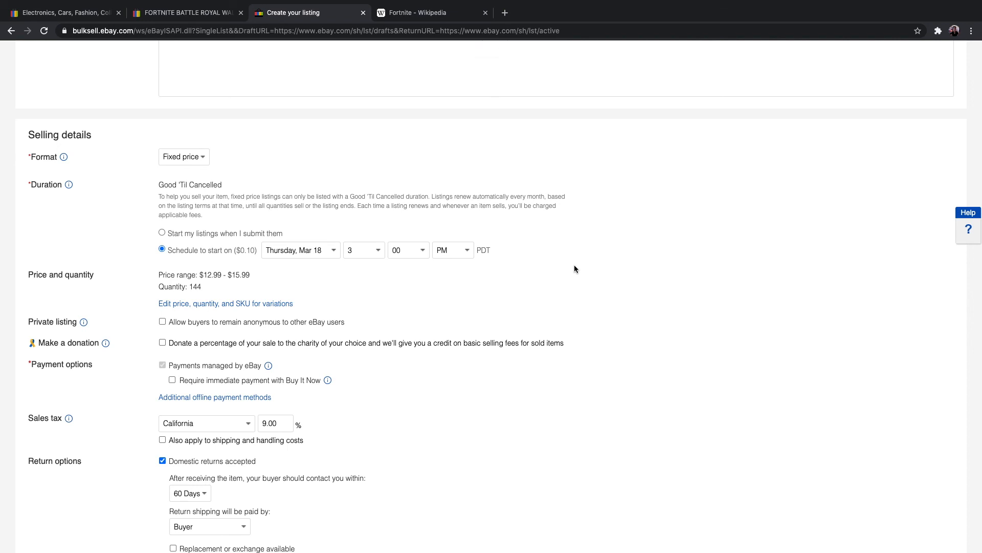
# Step: Review the listing's payment, sales tax, return, shipping, package and volume pricing settings down to the fees
pyautogui.scroll(-3, 575, 268)
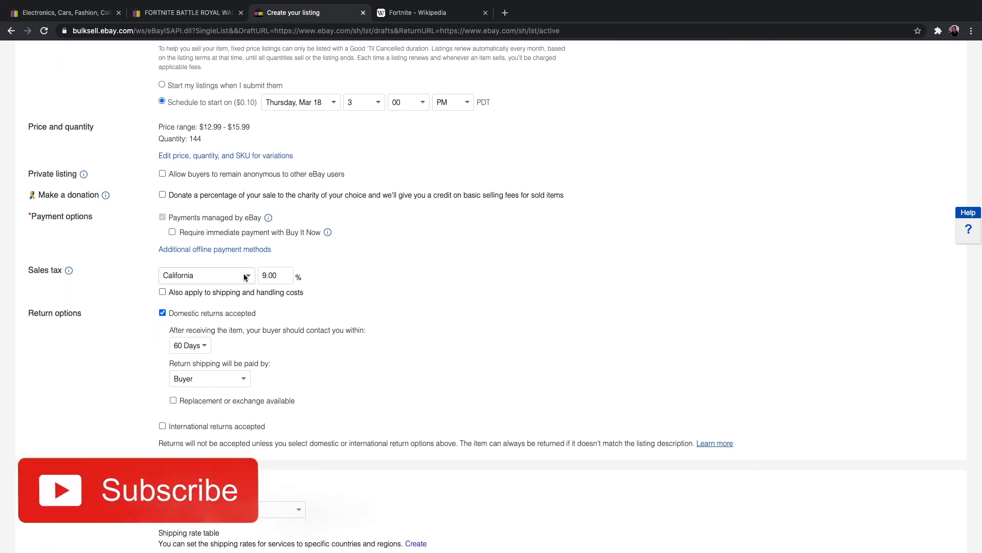
pyautogui.scroll(-3, 404, 288)
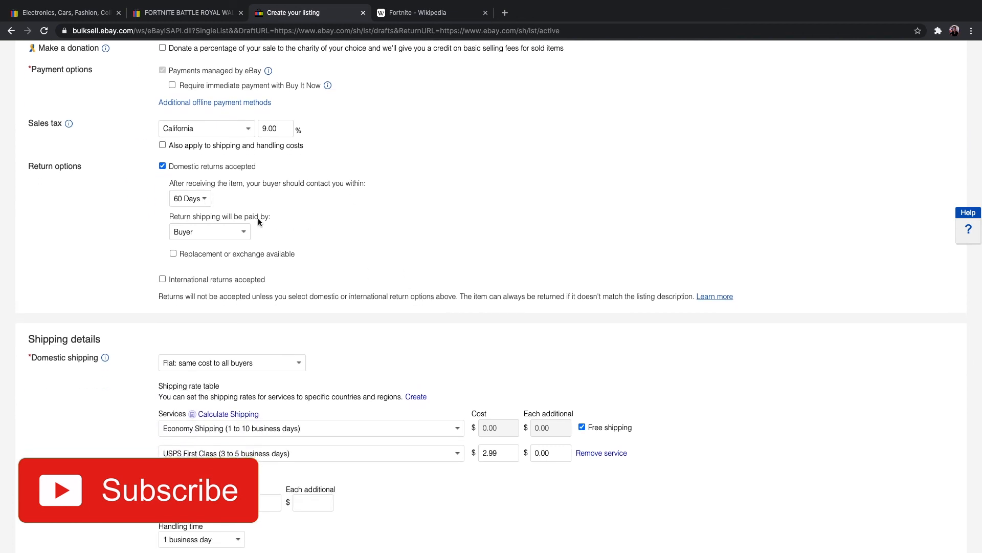
pyautogui.scroll(-4, 322, 217)
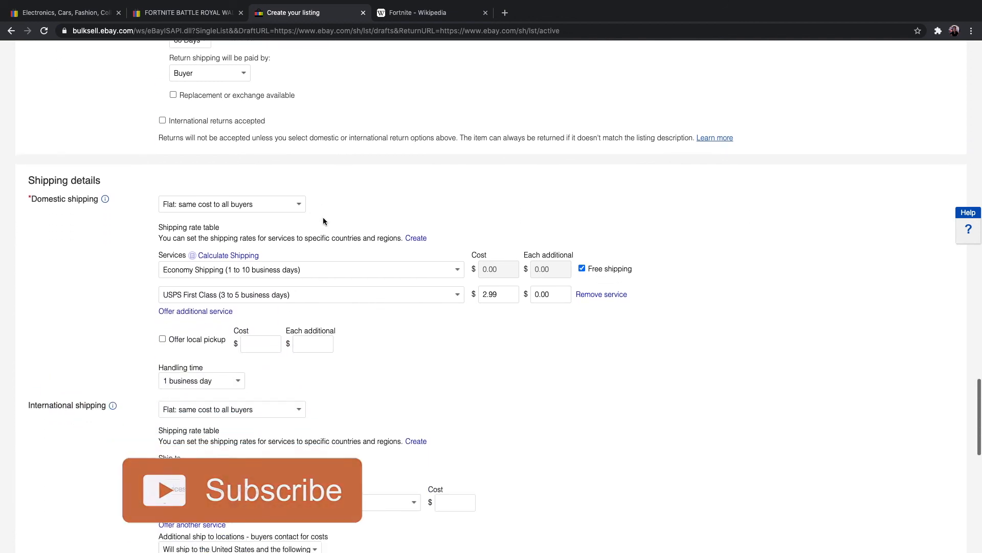
pyautogui.scroll(-1, 581, 316)
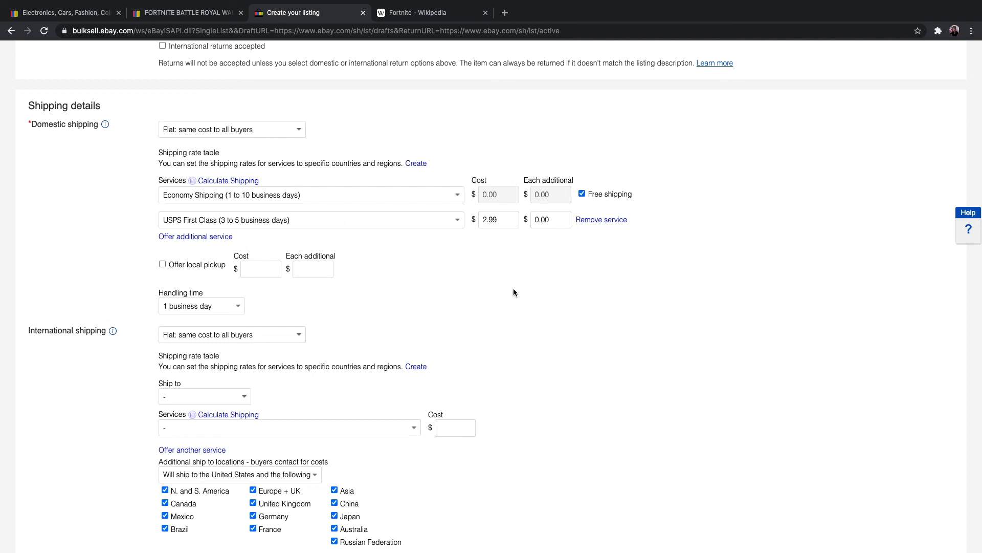
pyautogui.scroll(-2, 514, 288)
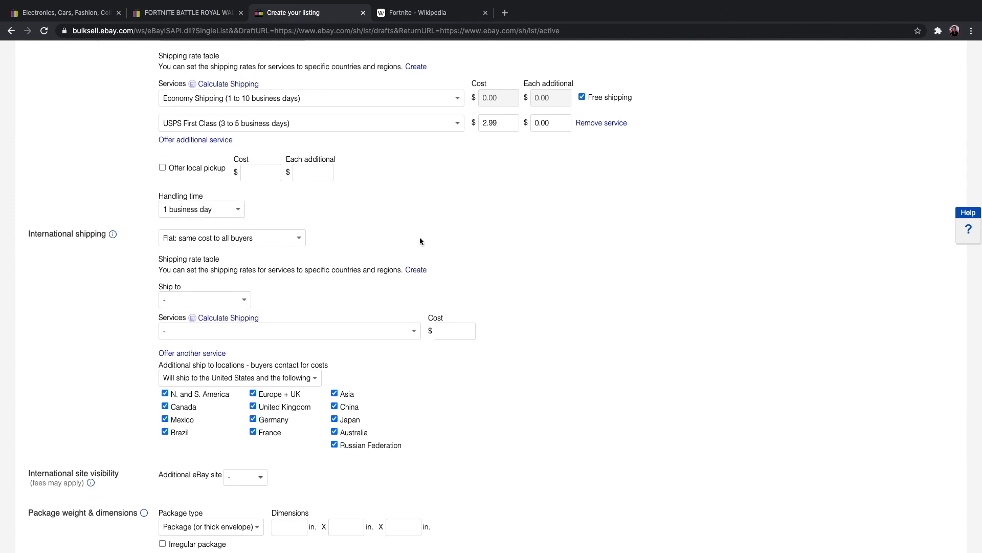
pyautogui.scroll(-6, 476, 250)
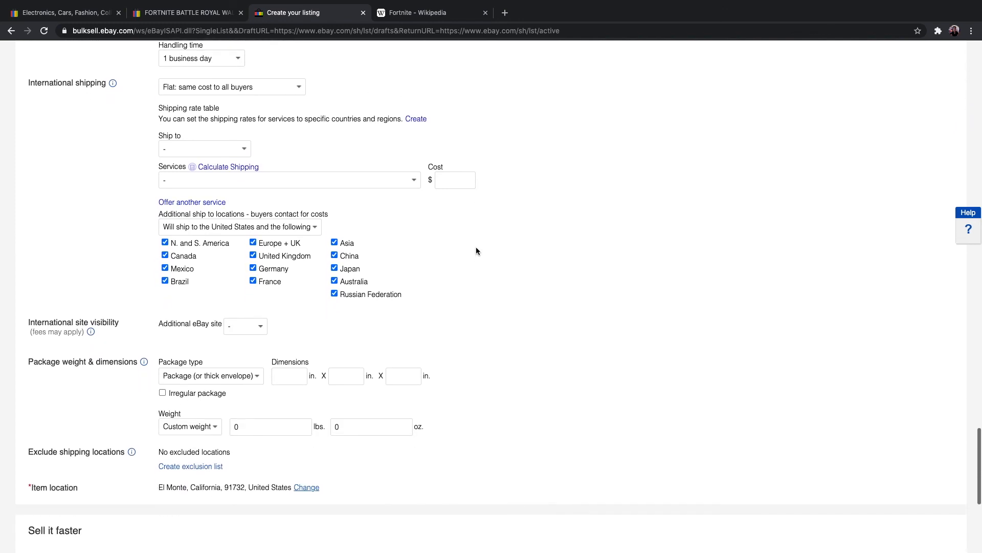
pyautogui.scroll(-3, 475, 251)
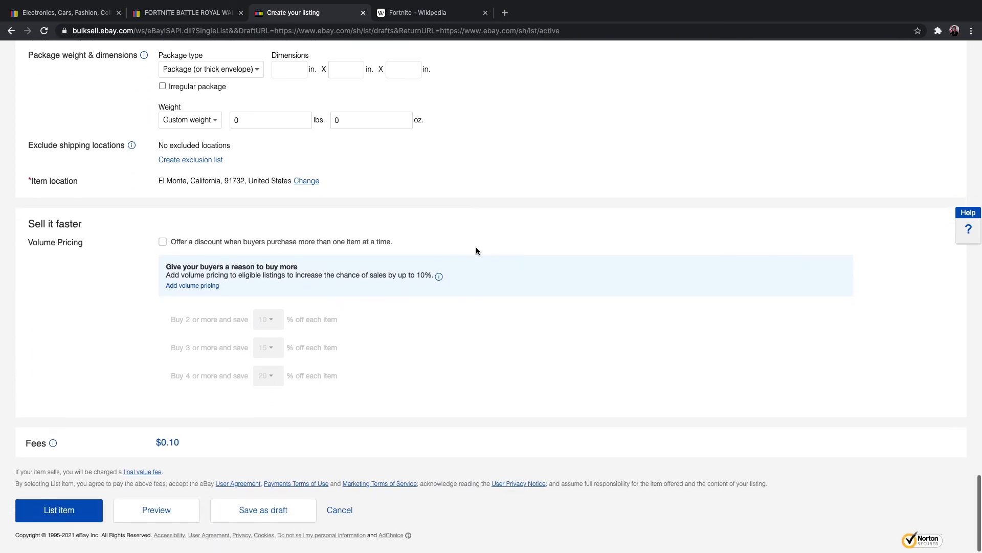